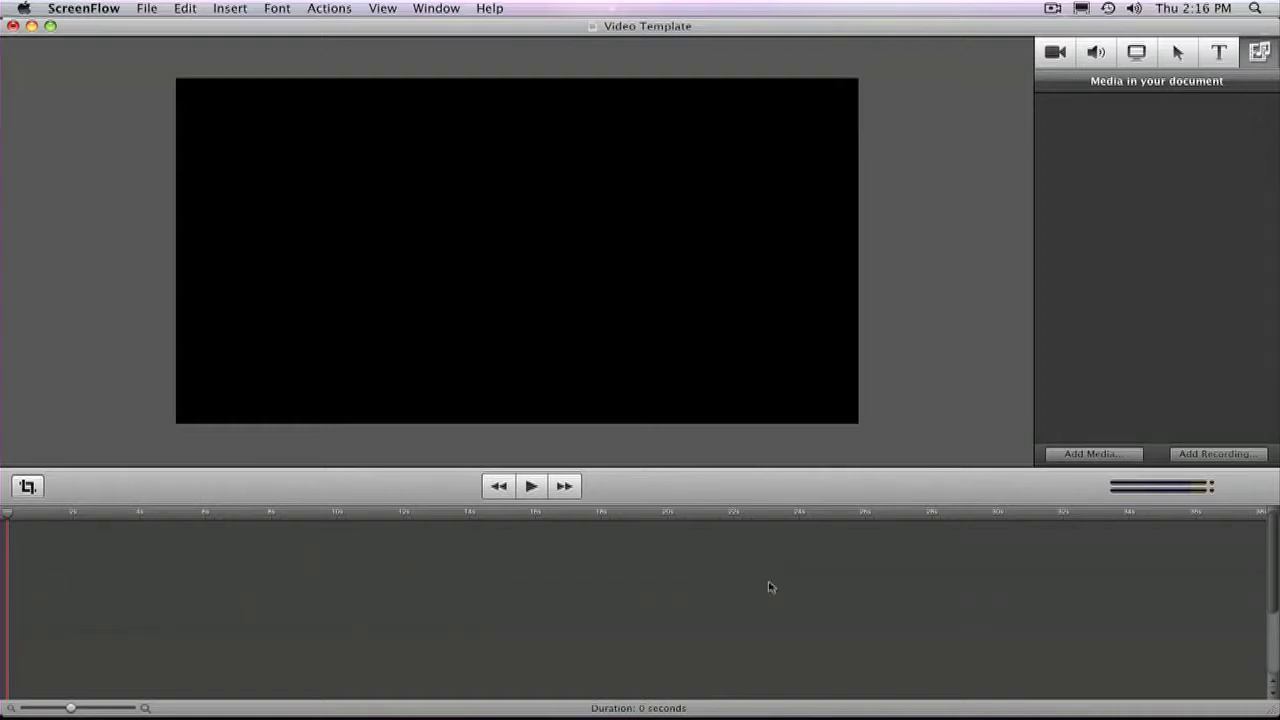
Add T2i Video.mov and Zoom Audio.wav from the Desktop to the document's media
click(1070, 456)
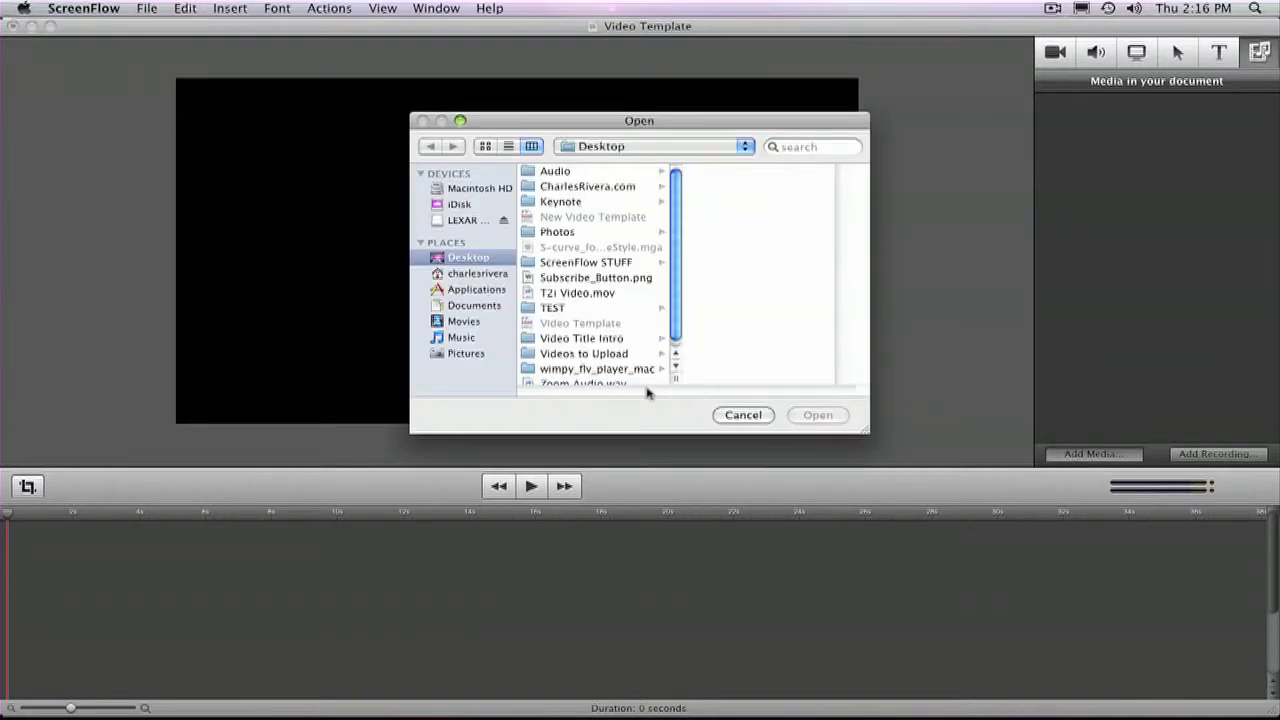
scroll(592, 352, down, 1)
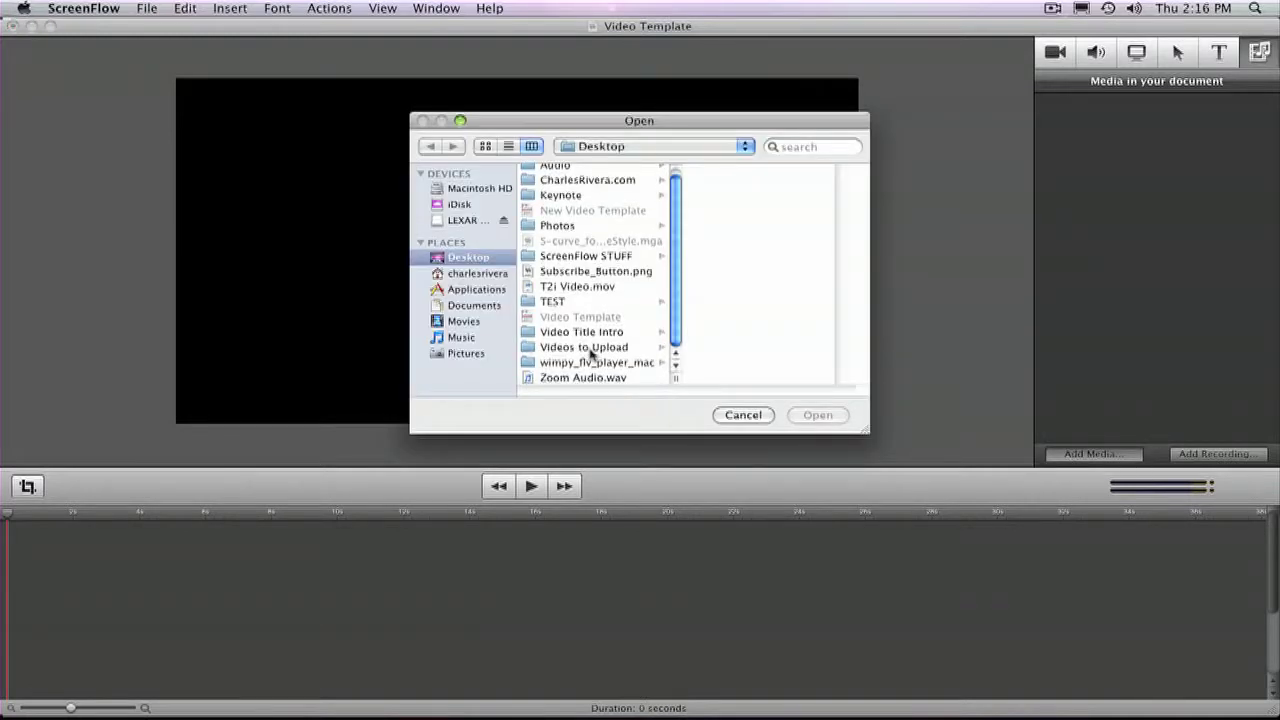
click(551, 287)
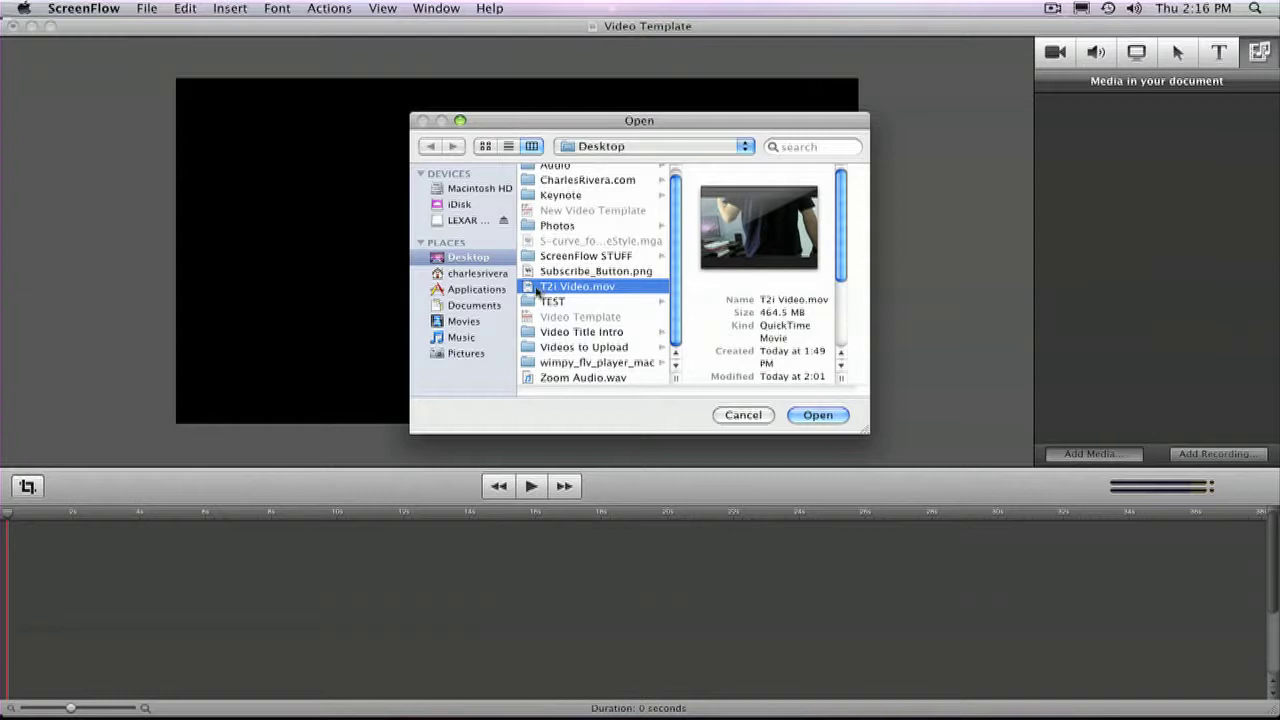
super+click(558, 378)
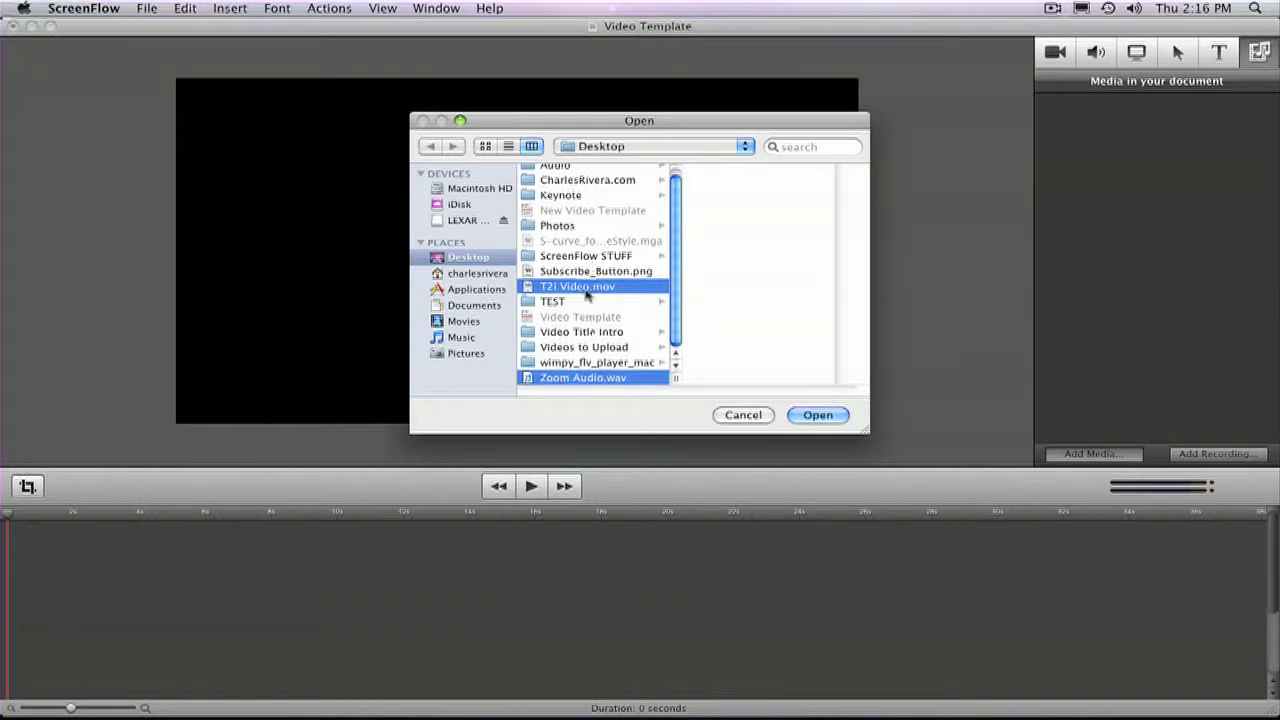
click(828, 416)
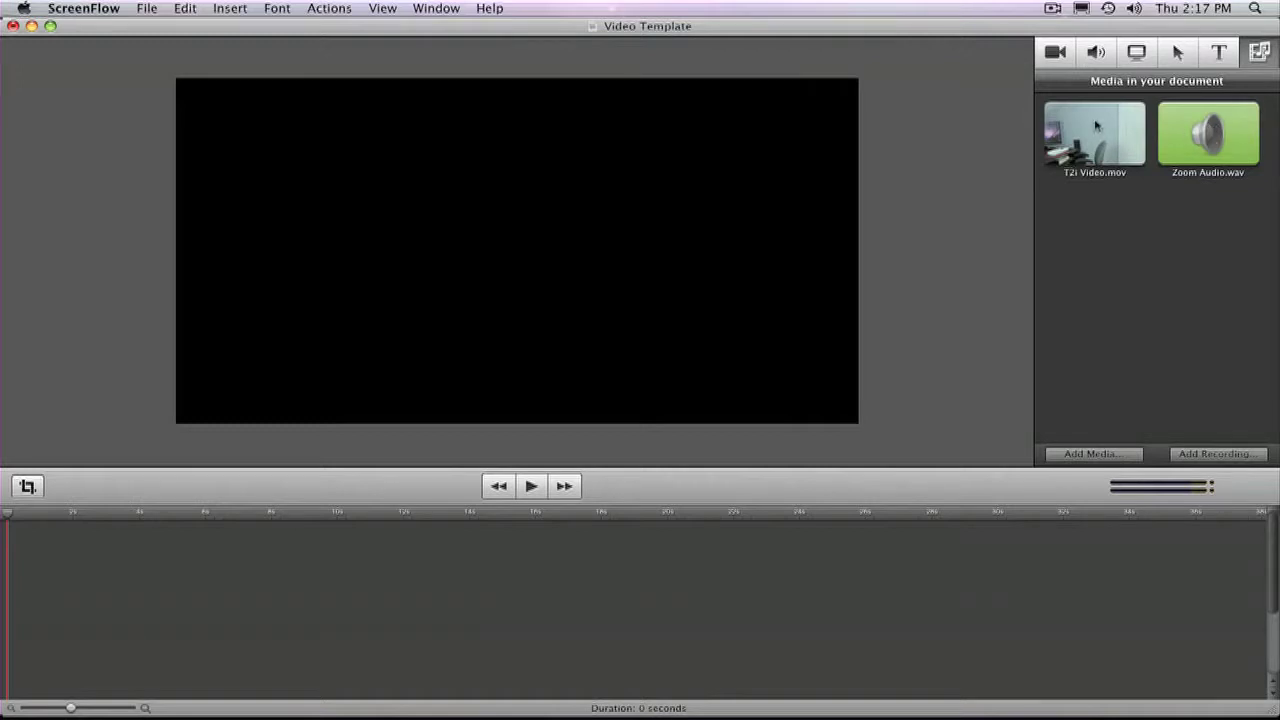
Place T2i Video.mov and Zoom Audio.wav on separate tracks at the start of the timeline, and detach the video clip's audio
drag(1108, 130, 12, 530)
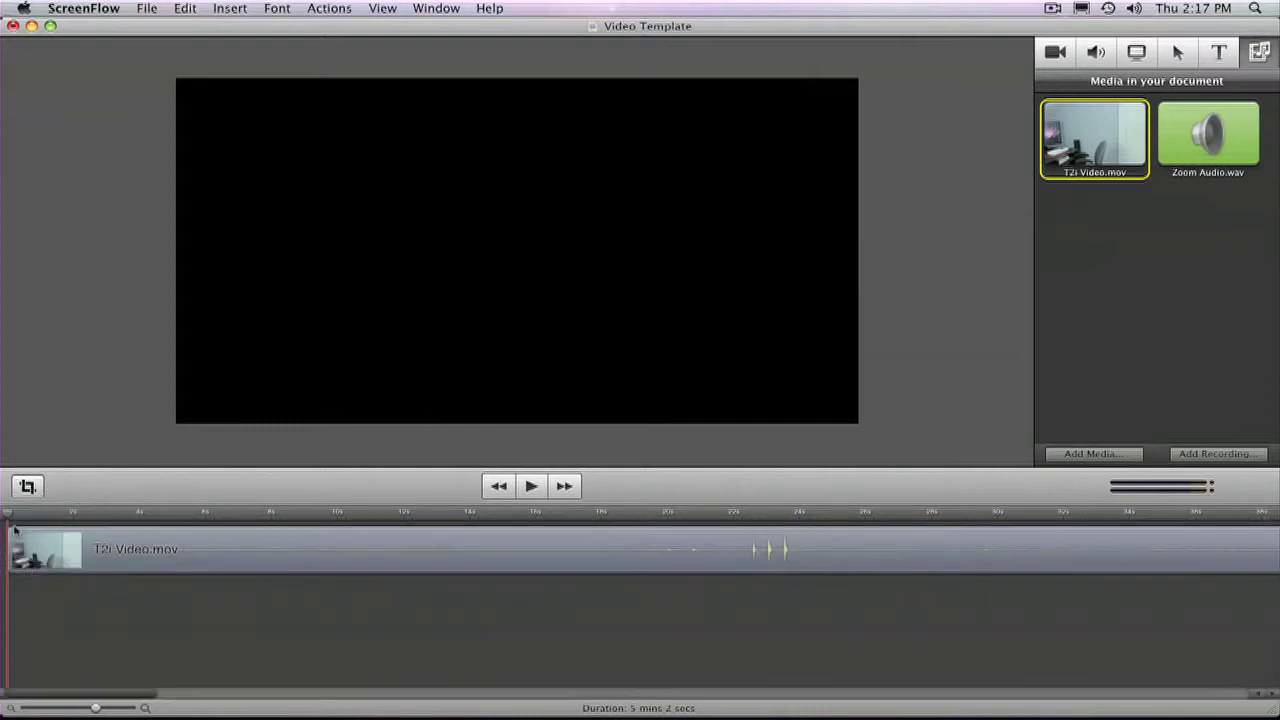
drag(1228, 142, 28, 630)
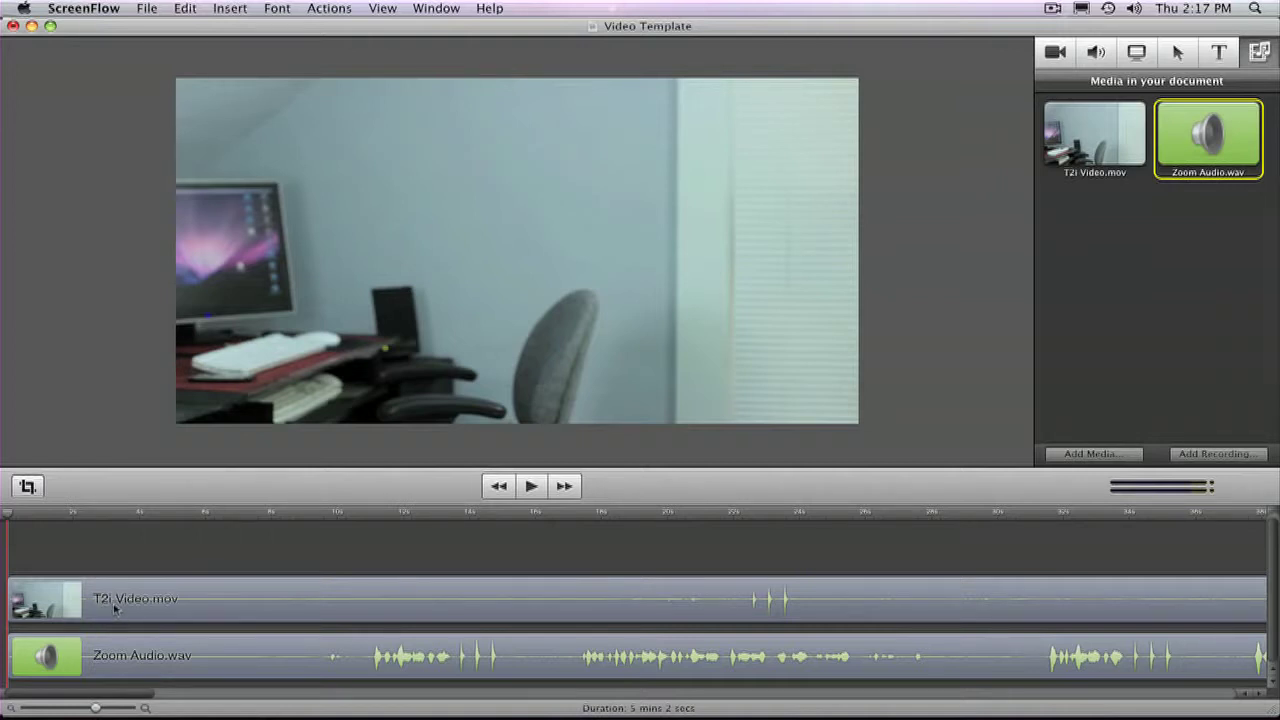
right_click(176, 603)
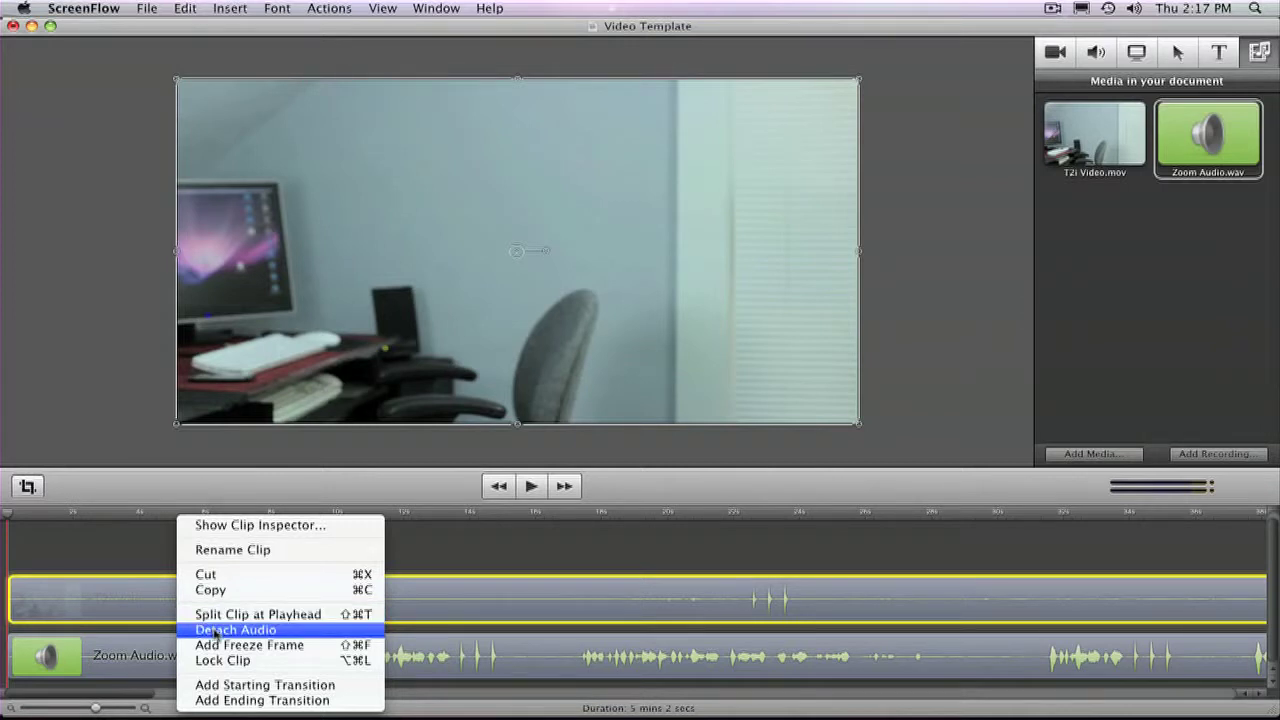
click(215, 630)
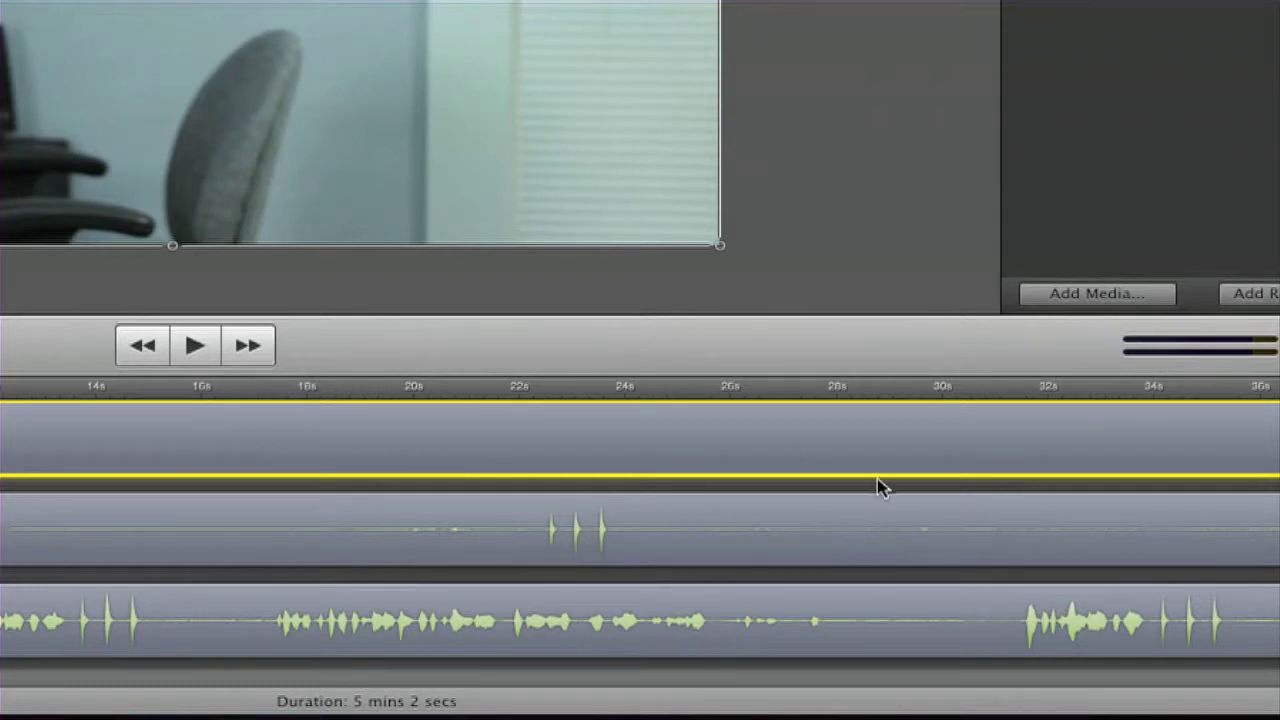
Split the video clip, its detached audio and the Zoom Audio clip at 30 s
scroll(880, 485, up, 1)
click(944, 390)
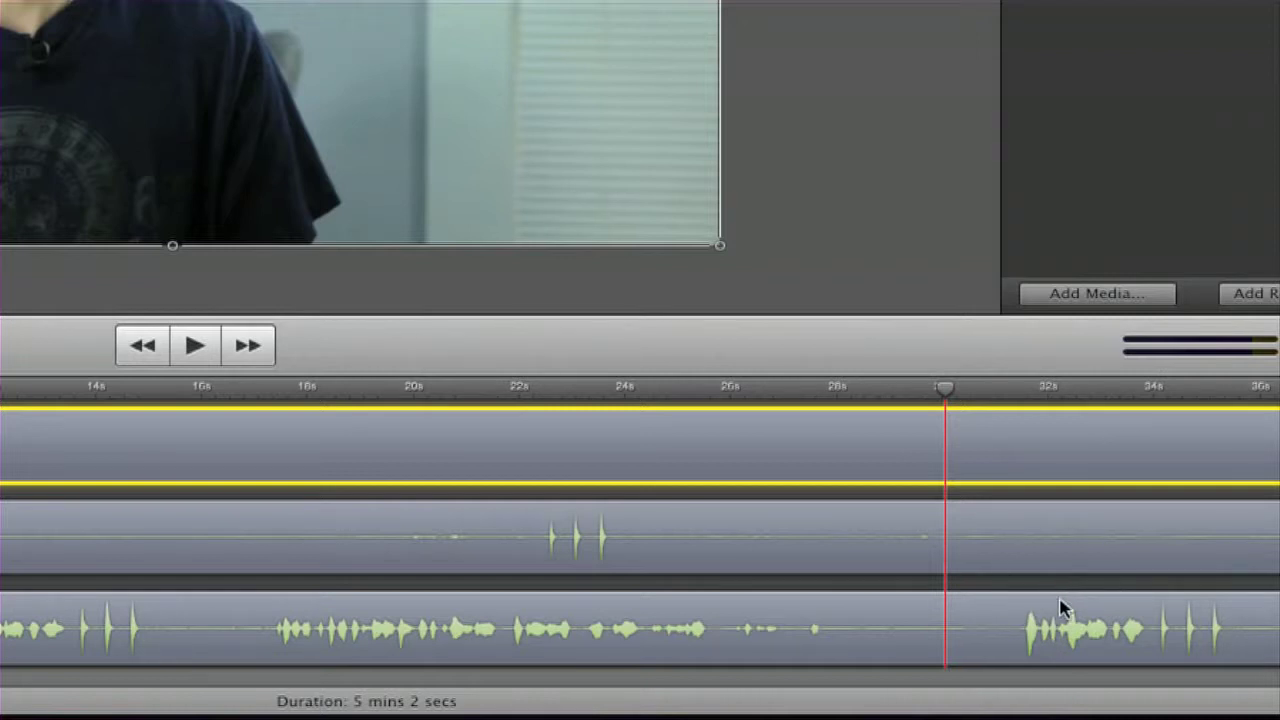
right_click(1055, 447)
click(874, 552)
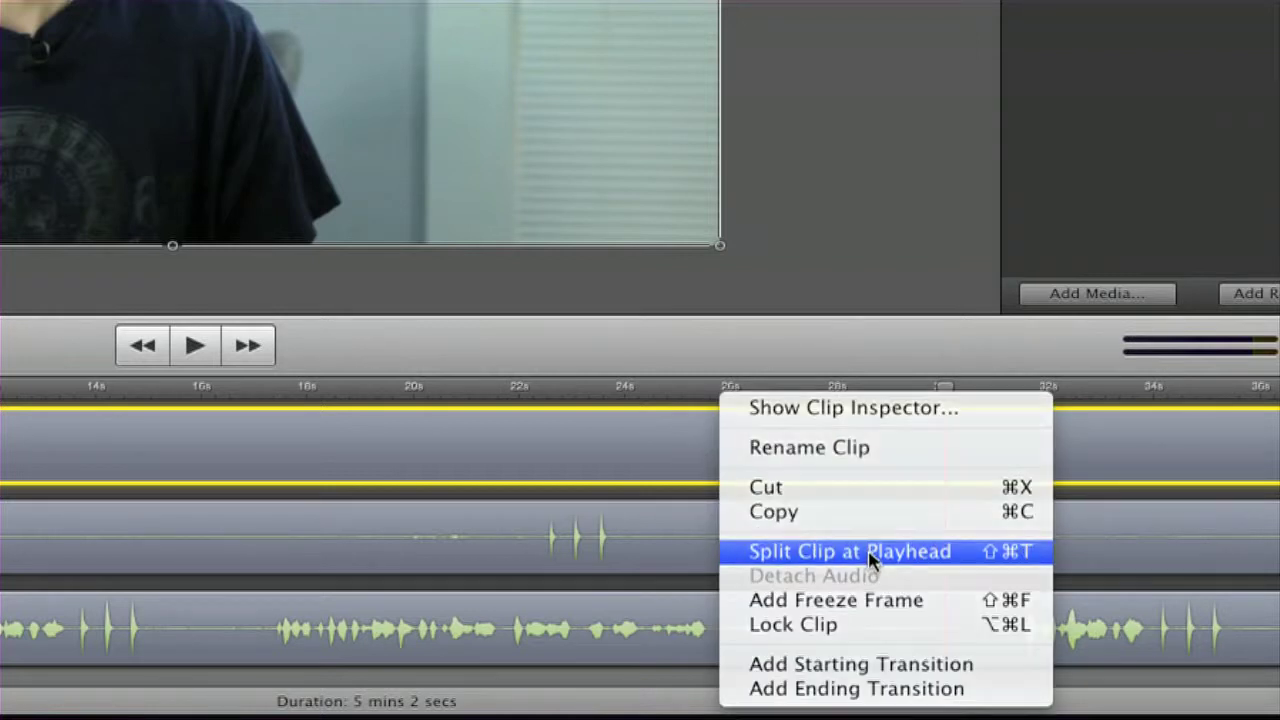
right_click(1040, 537)
click(1051, 471)
right_click(954, 620)
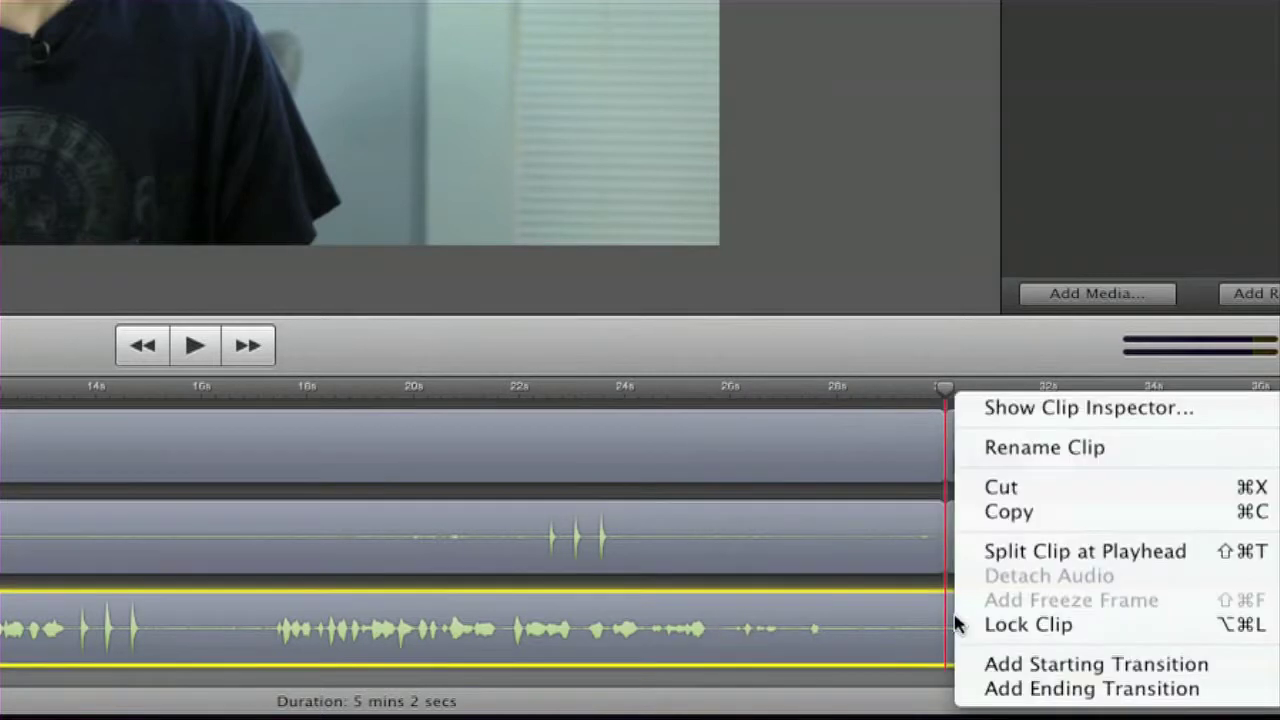
click(991, 553)
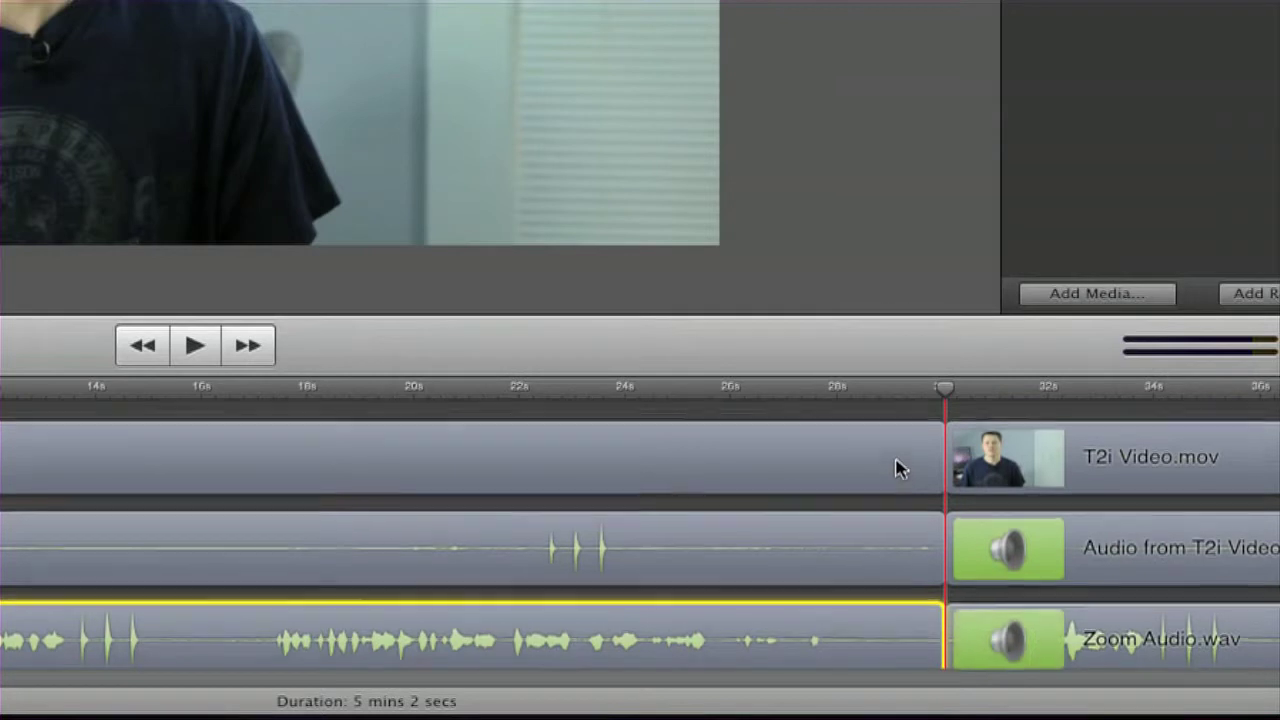
Delete the three segments before the 30 s split, and move the remaining clips together so they start at about 9.6 s
drag(857, 414, 836, 712)
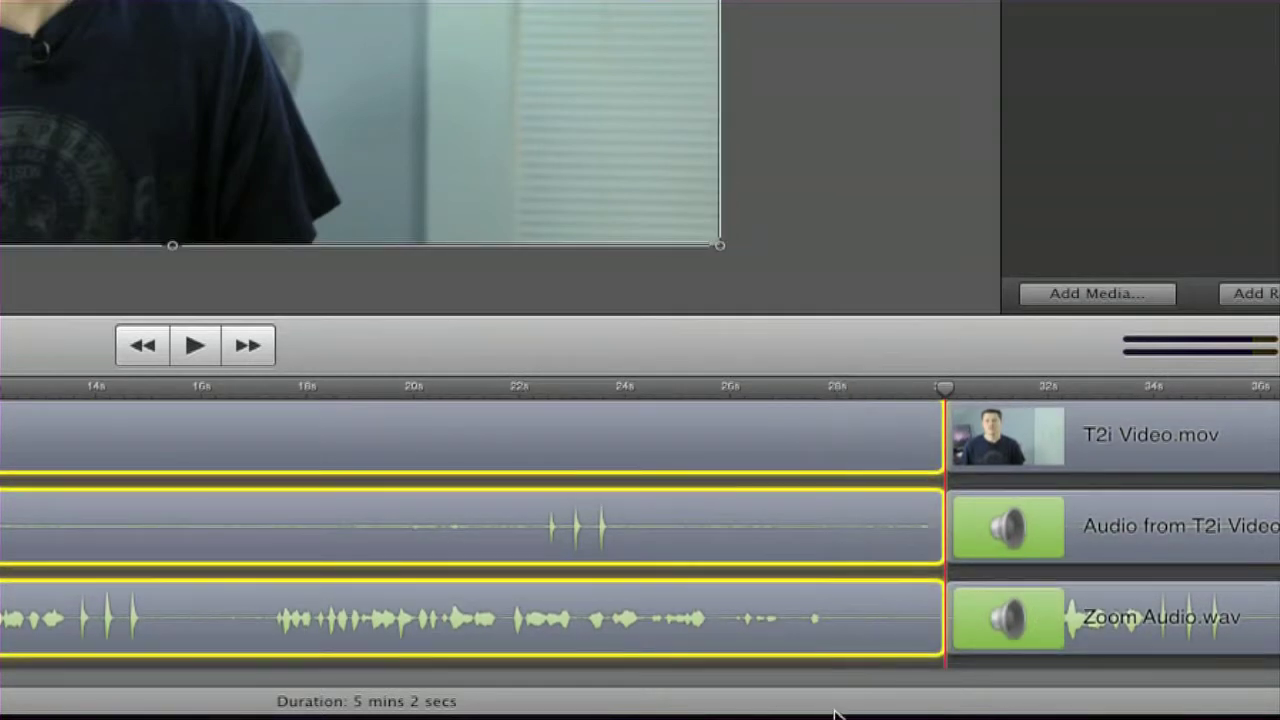
click(836, 712)
key(Delete)
drag(903, 434, 1058, 648)
drag(1169, 449, 112, 459)
Set the playhead at about 11.5 s and shift only the Zoom Audio clip so its first sound meets the playhead
click(20, 386)
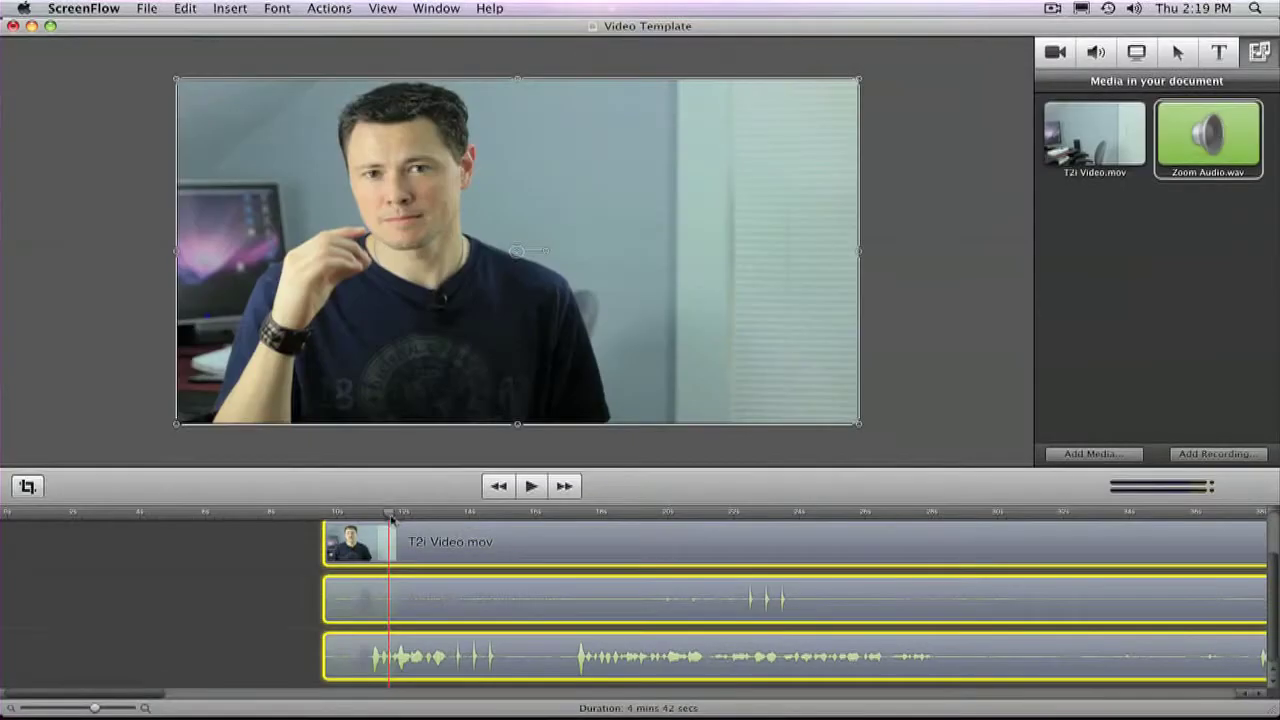
click(302, 572)
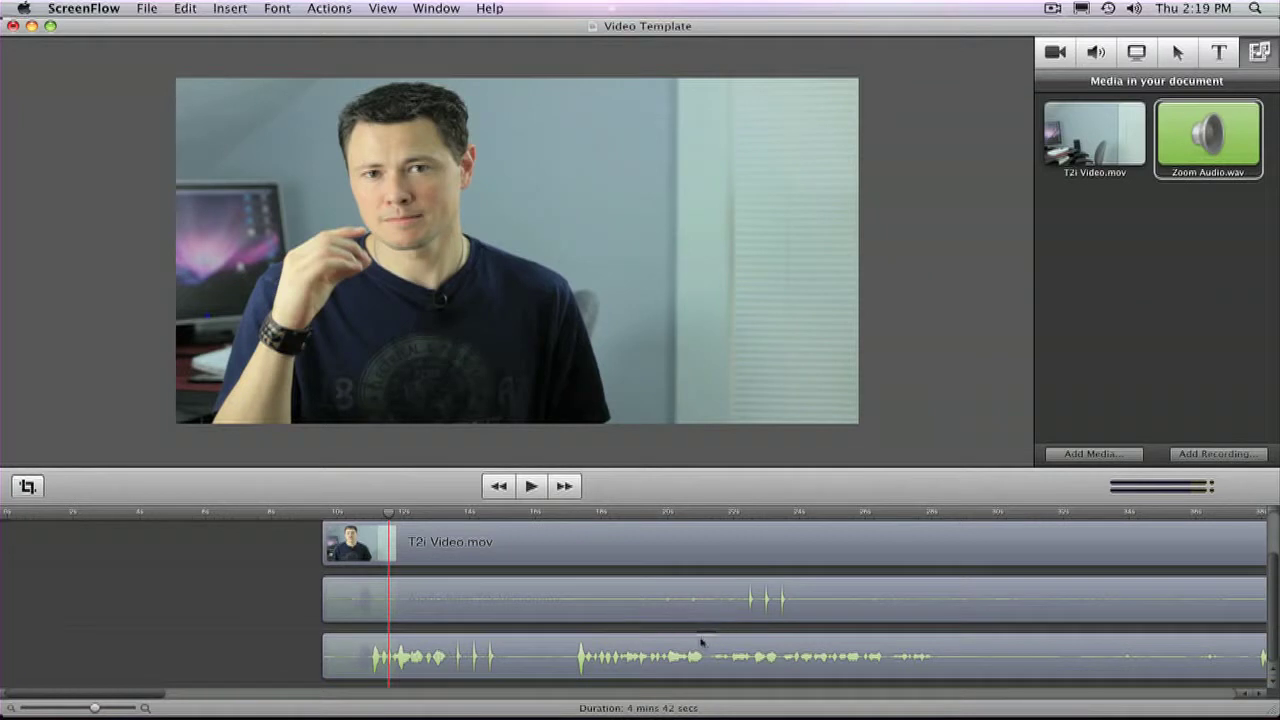
click(639, 656)
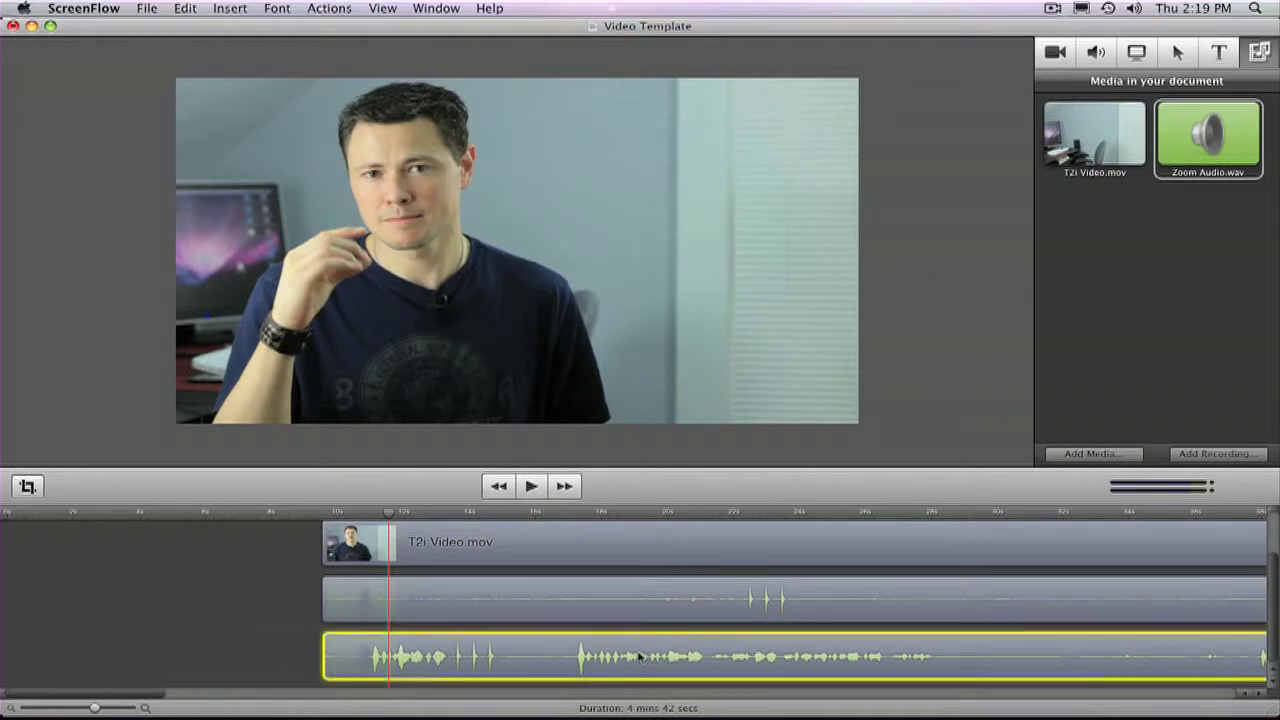
drag(639, 656, 652, 657)
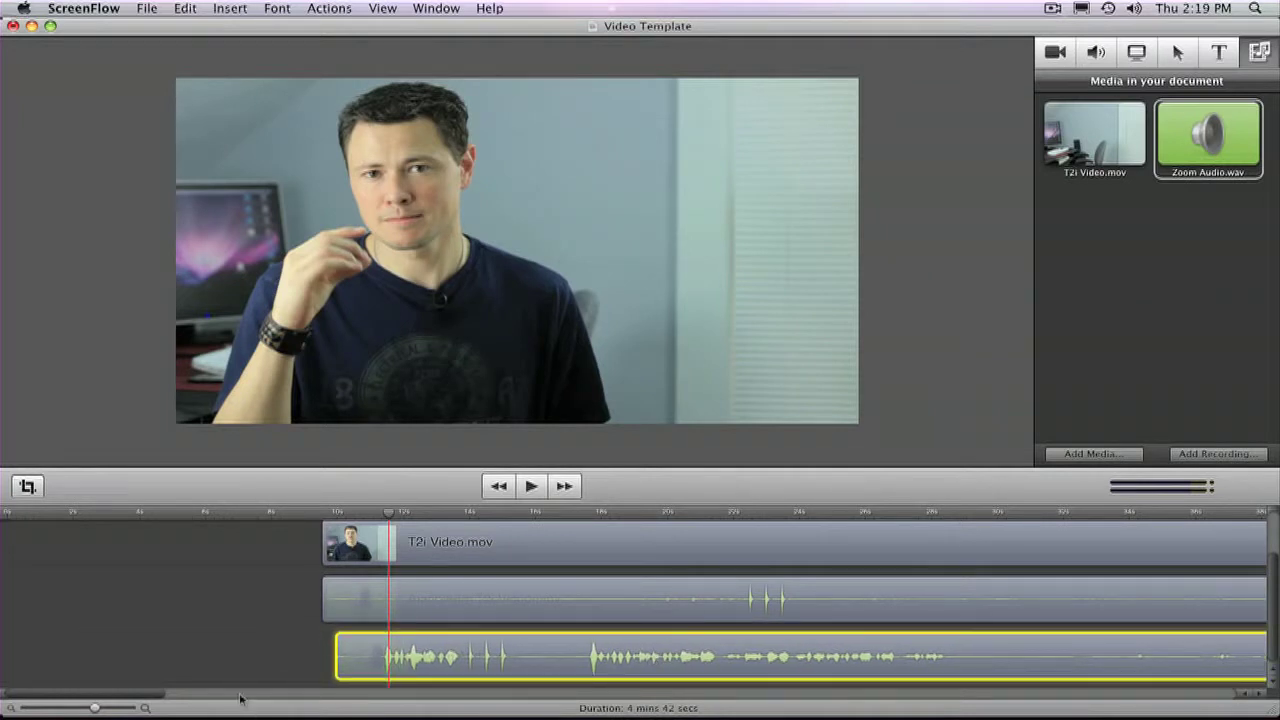
Shift the Zoom Audio clip forward until its three clap peaks line up with those in the detached T2i audio, starting near 22.5 s
drag(95, 710, 131, 709)
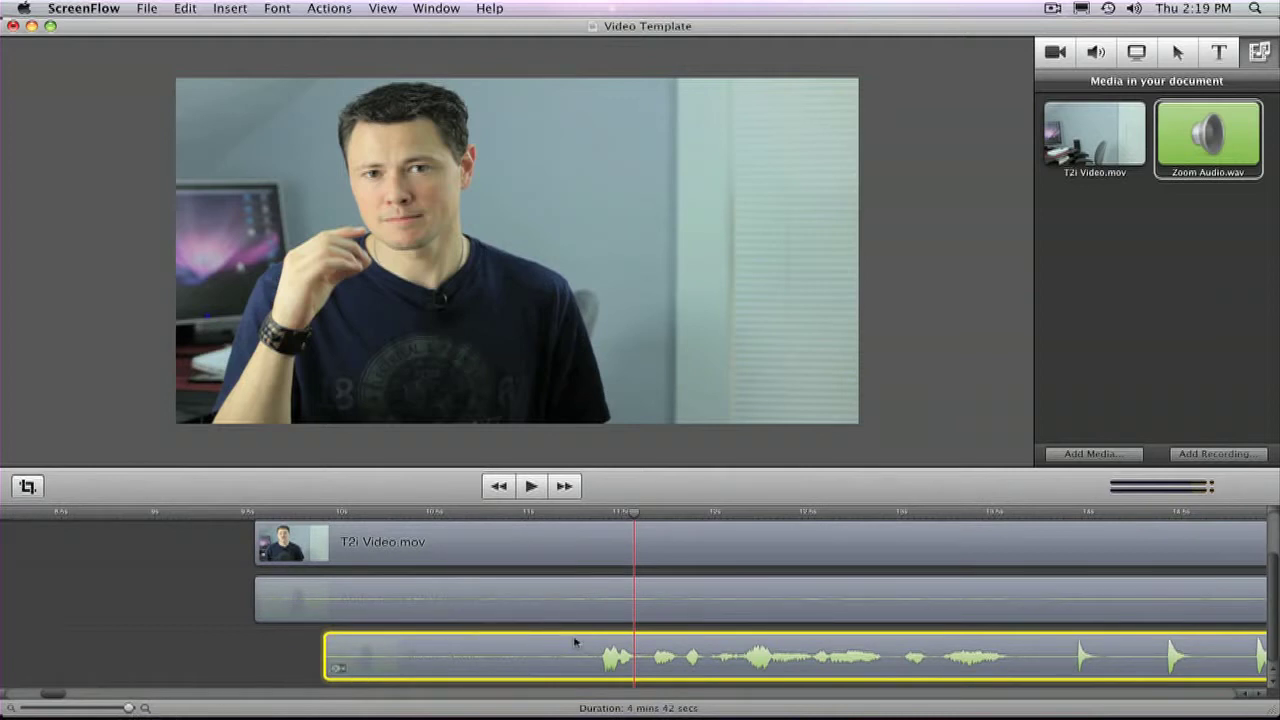
scroll(643, 640, left, 3)
scroll(643, 640, right, 15)
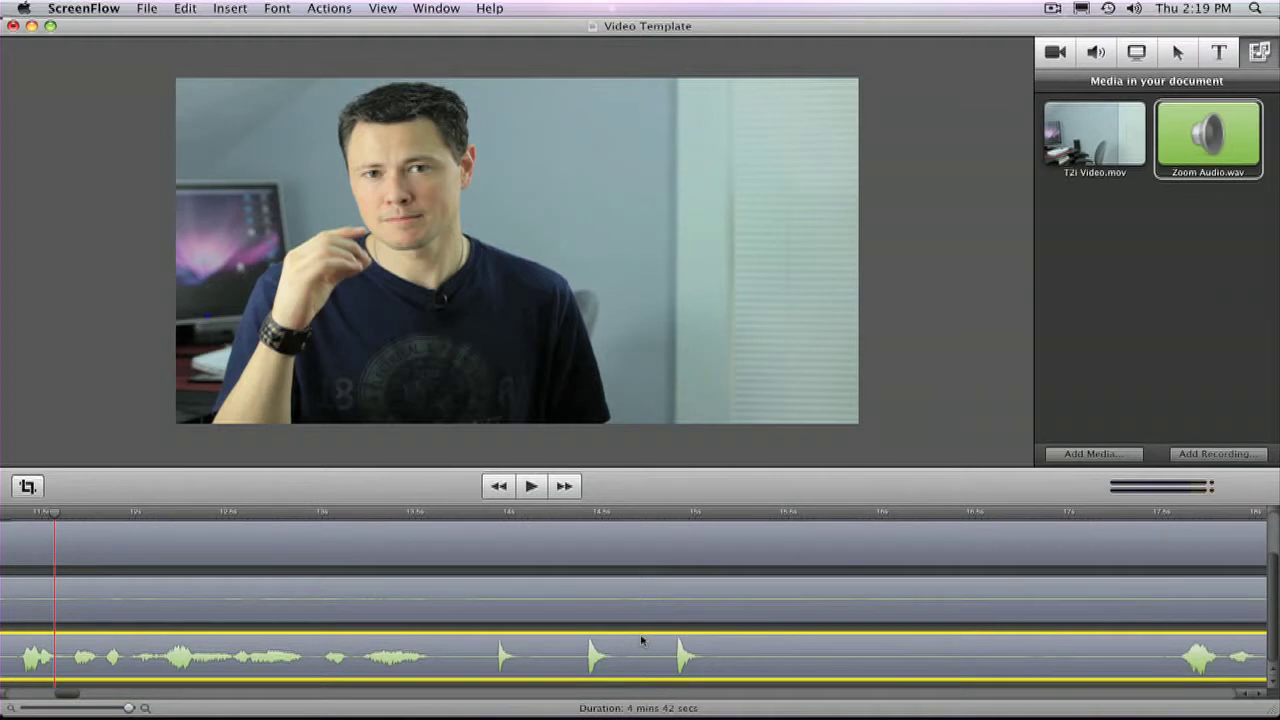
click(130, 706)
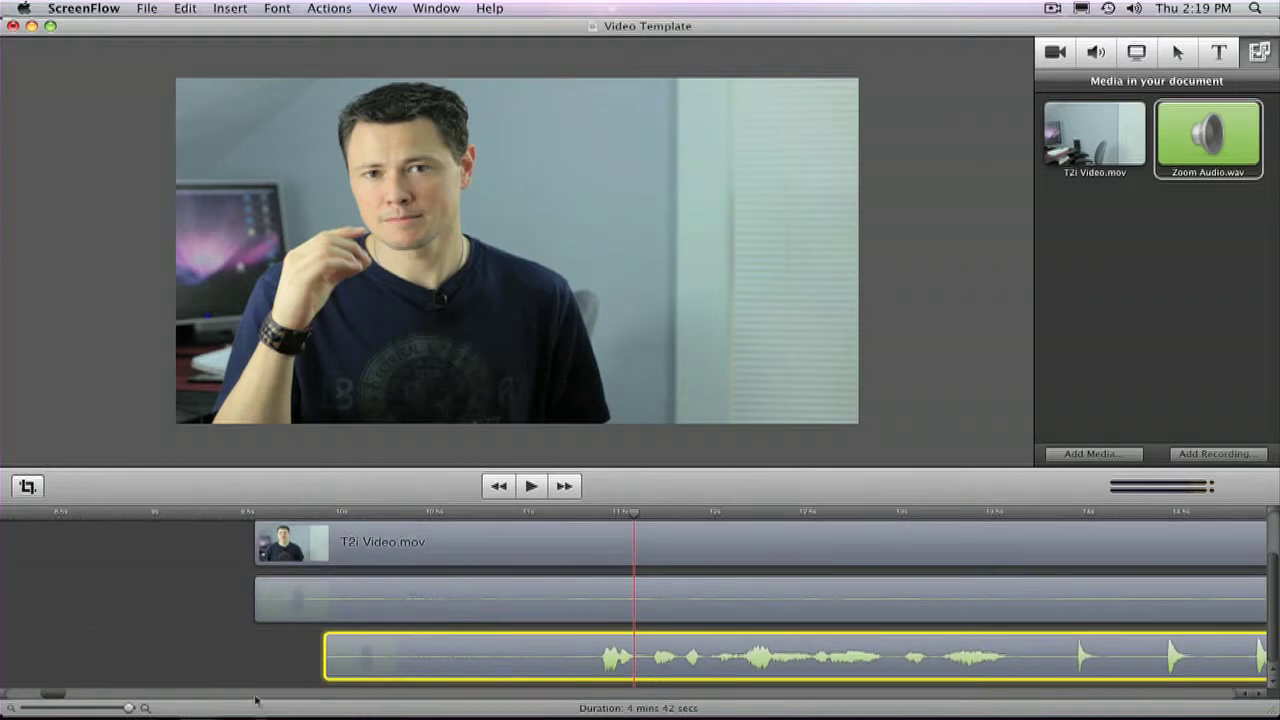
mouse_move(480, 659)
scroll(578, 651, right, 10)
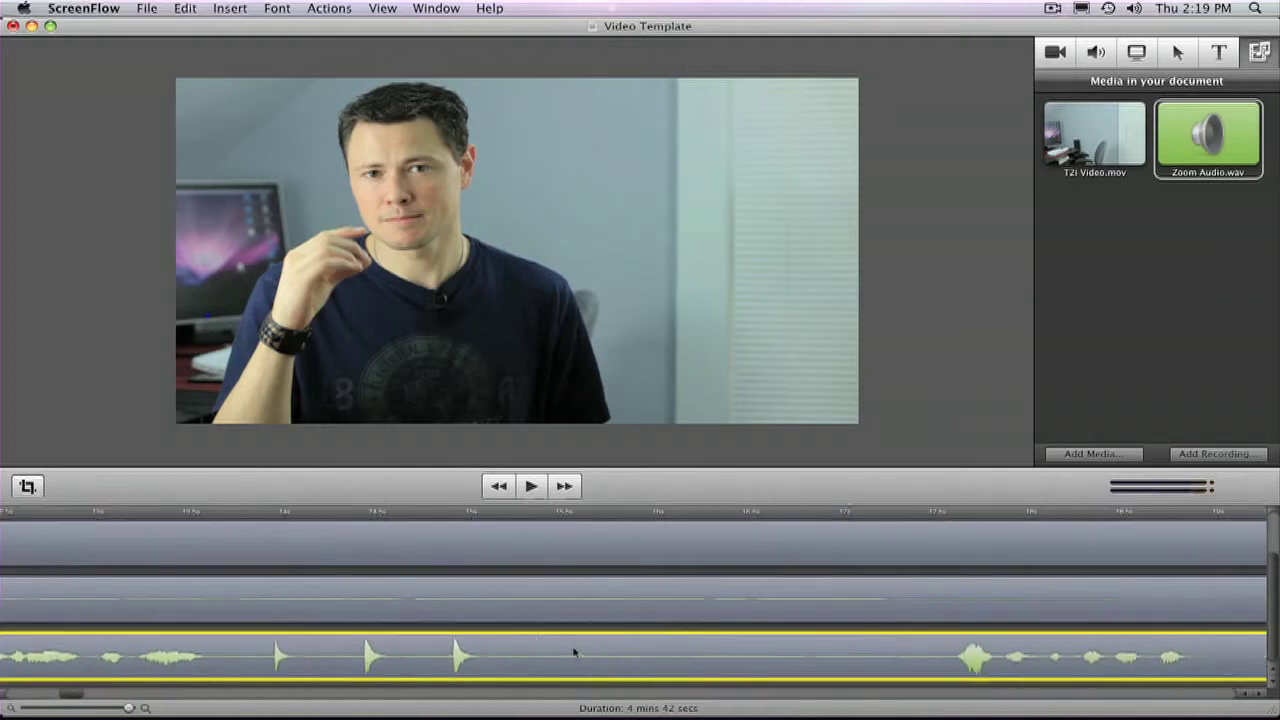
scroll(576, 651, left, 5)
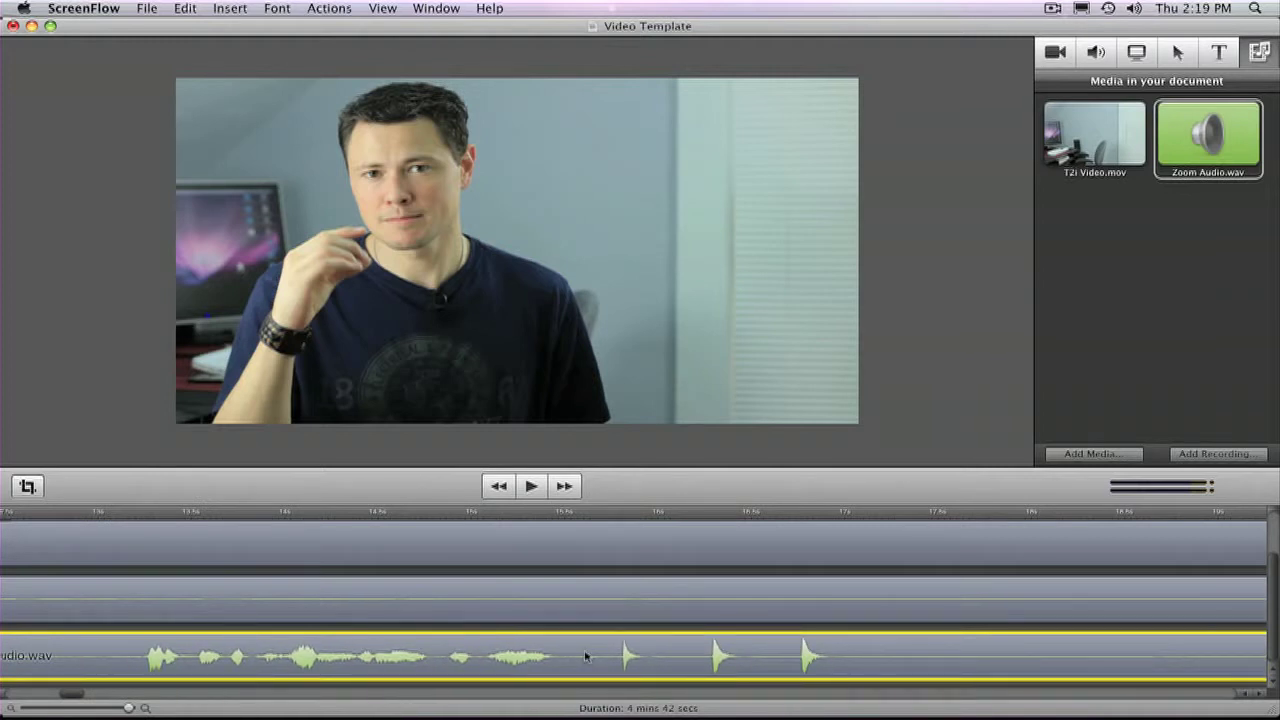
scroll(586, 656, right, 5)
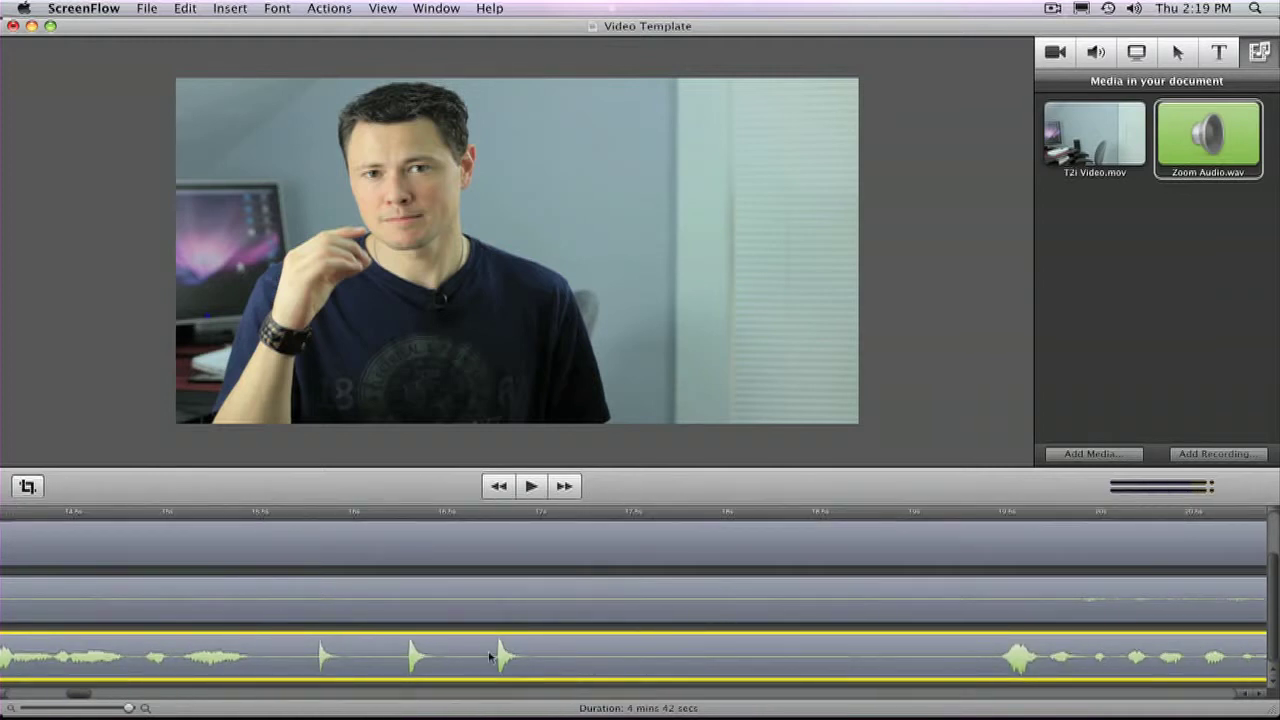
scroll(858, 657, left, 6)
scroll(858, 657, left, 3)
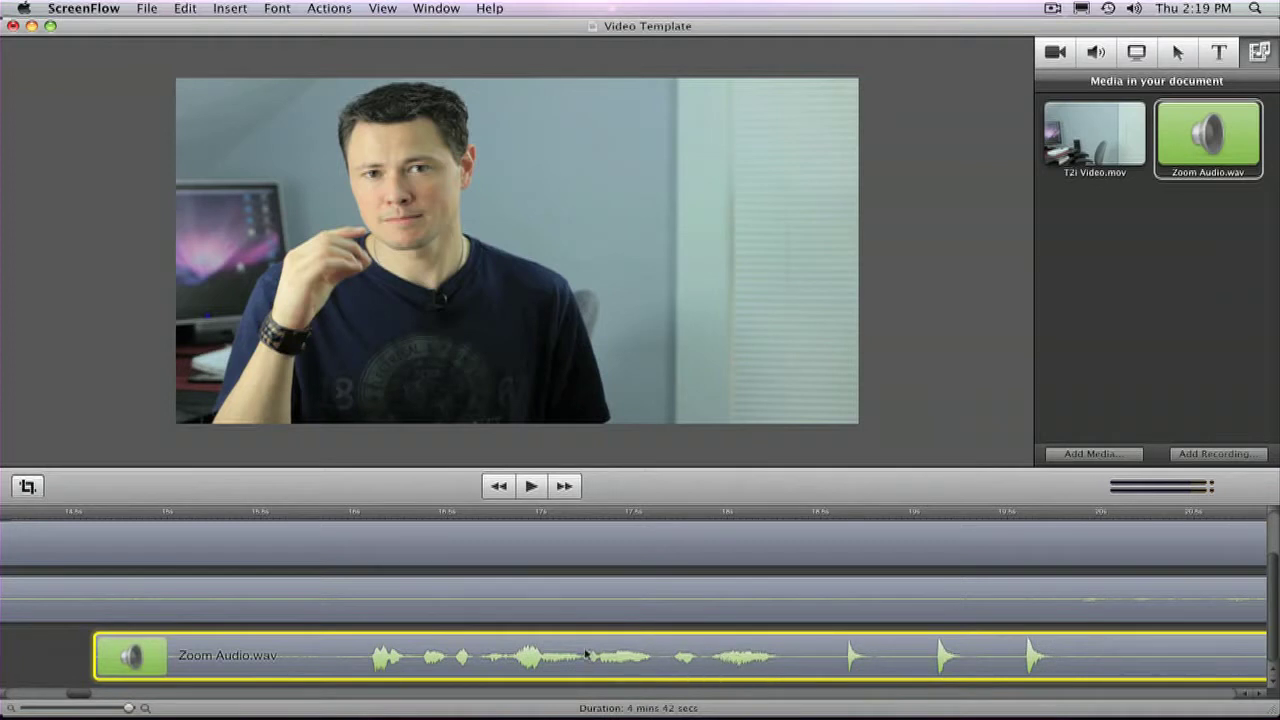
drag(361, 658, 634, 658)
scroll(634, 658, right, 8)
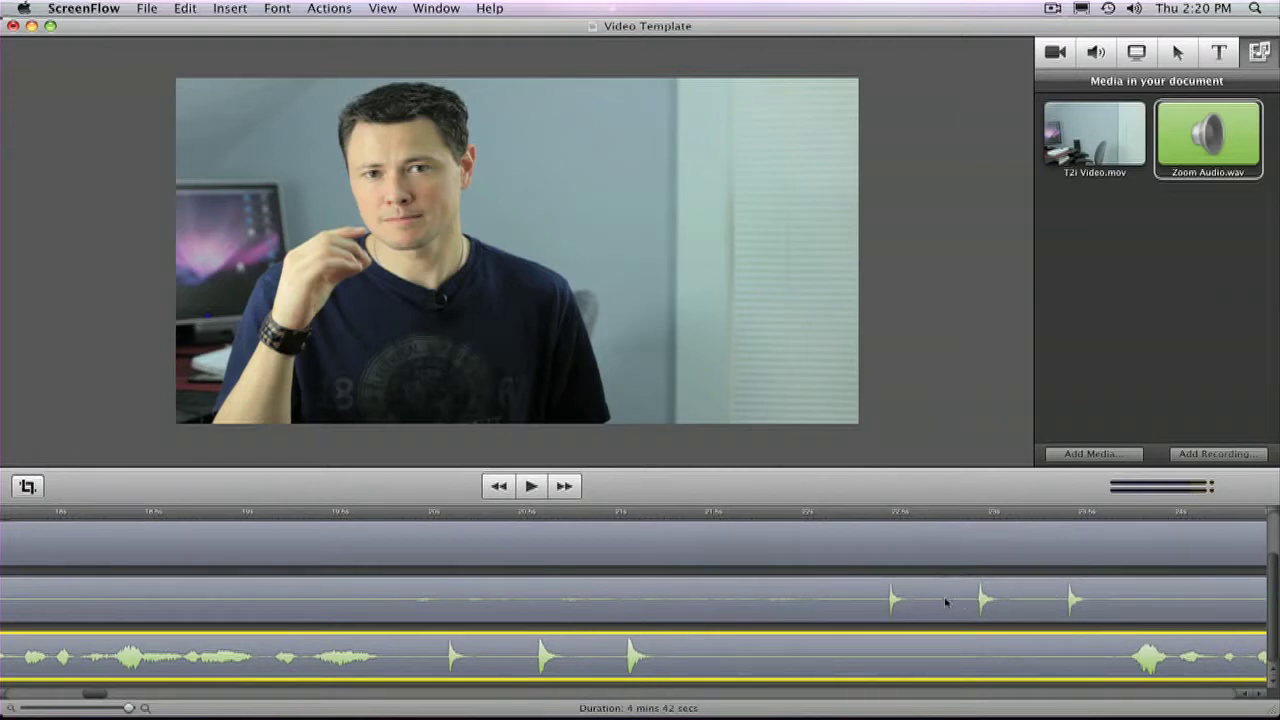
drag(505, 656, 944, 654)
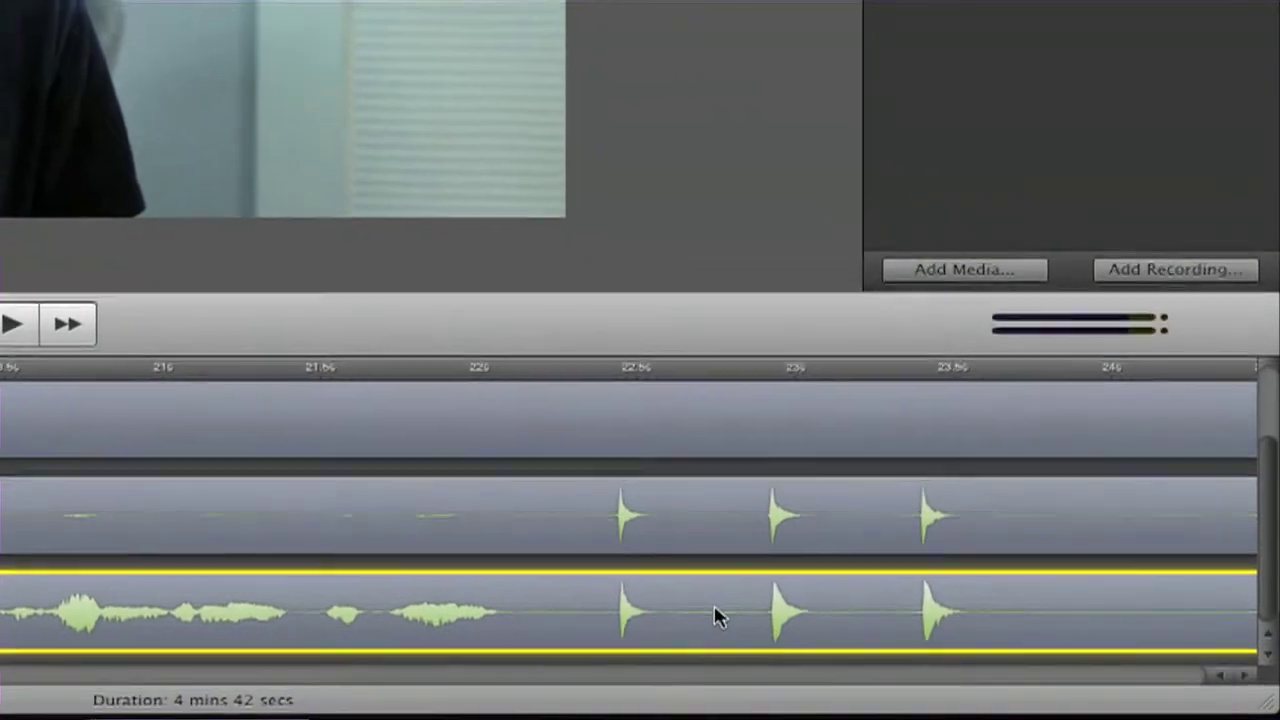
Check the clap alignment with the playhead at the first peak near 22.5 s, and delete the detached T2i audio clip
click(615, 366)
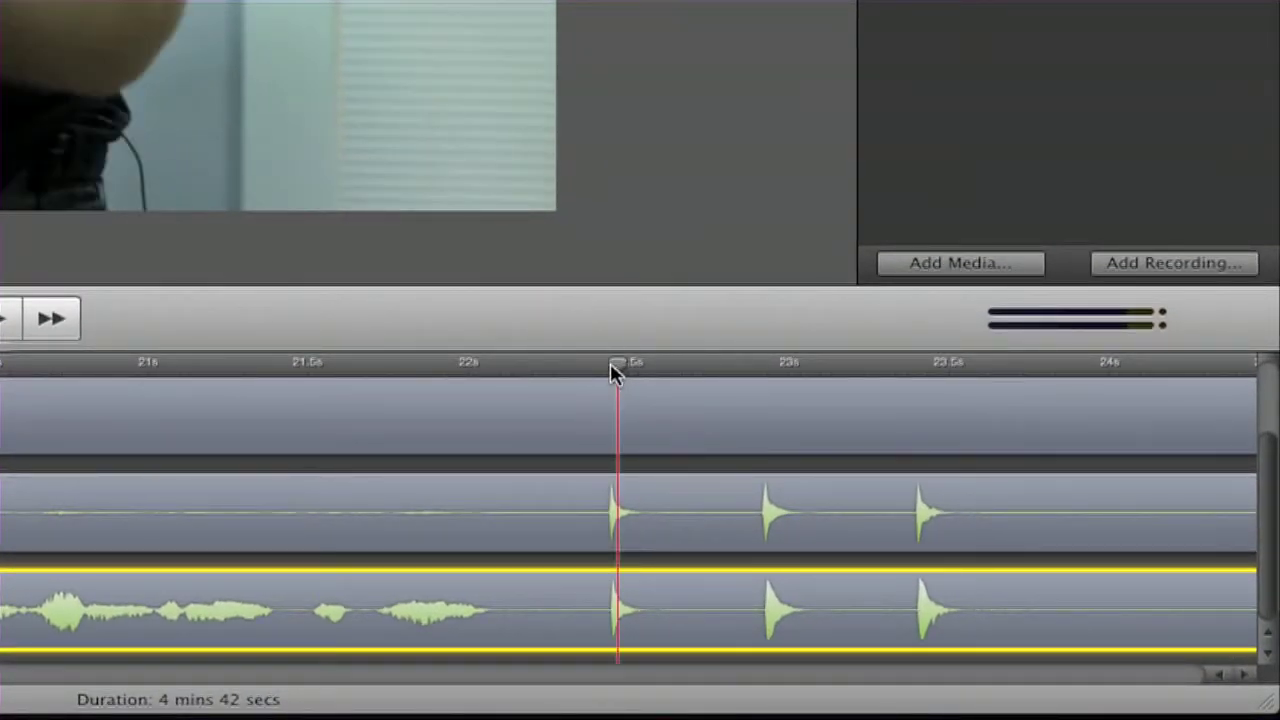
key(Left)
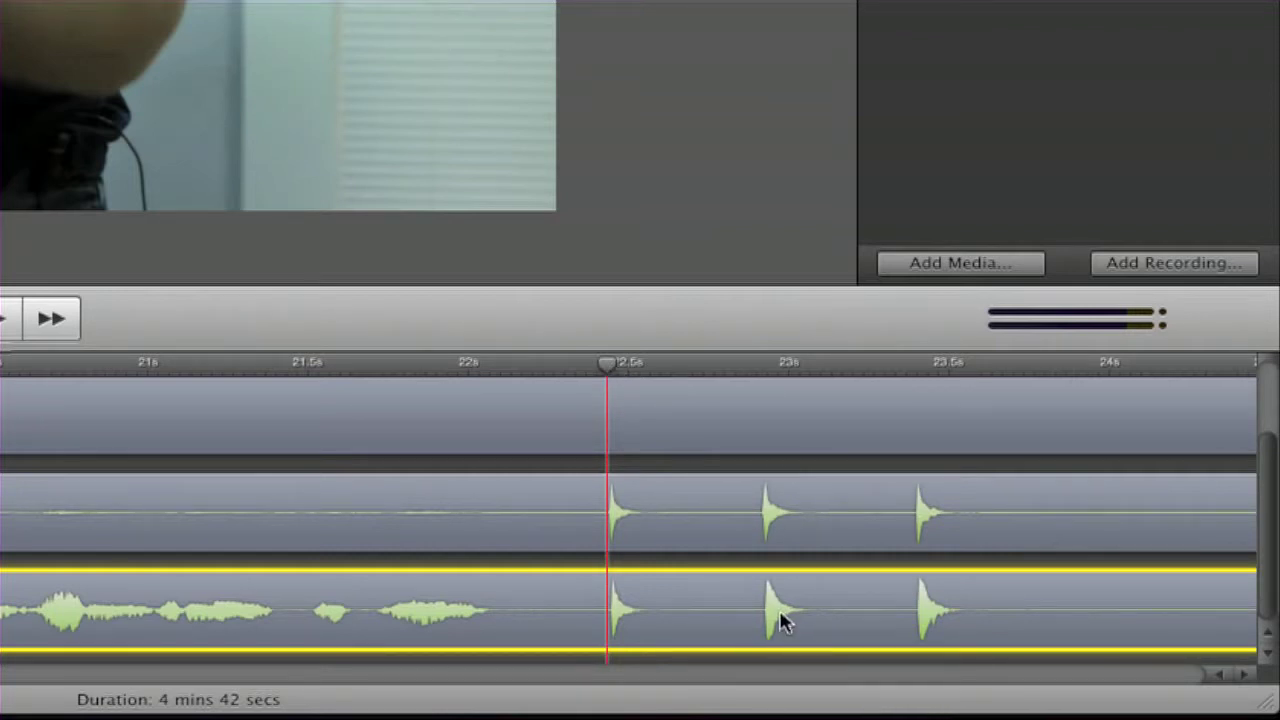
drag(774, 610, 777, 620)
click(668, 518)
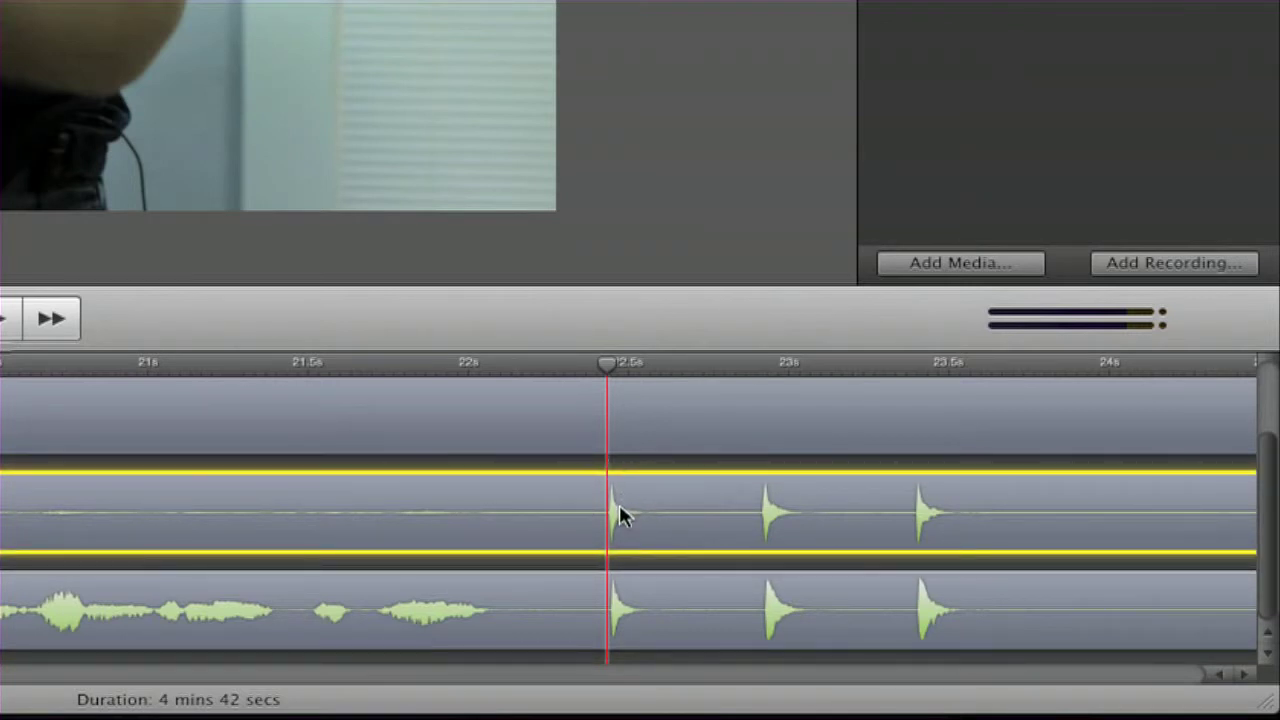
key(Delete)
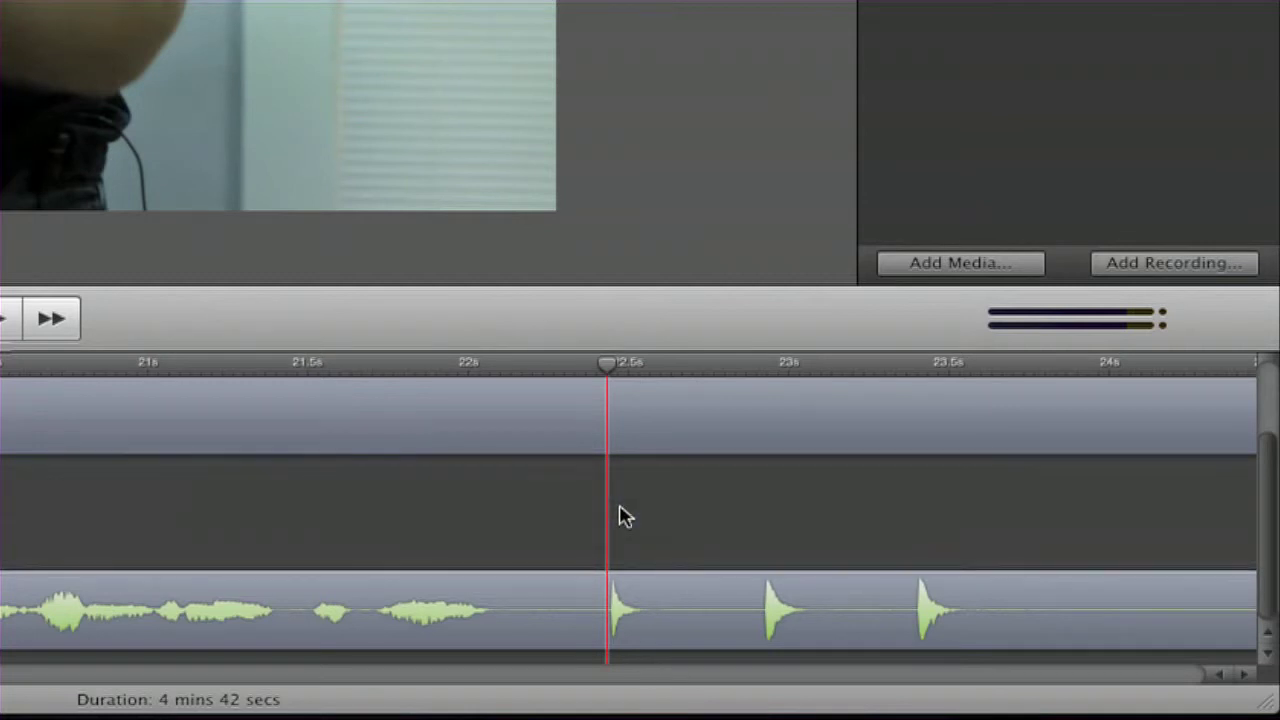
Split the T2i Video.mov clip at about 22.3 s, just before the first clap peak
click(578, 366)
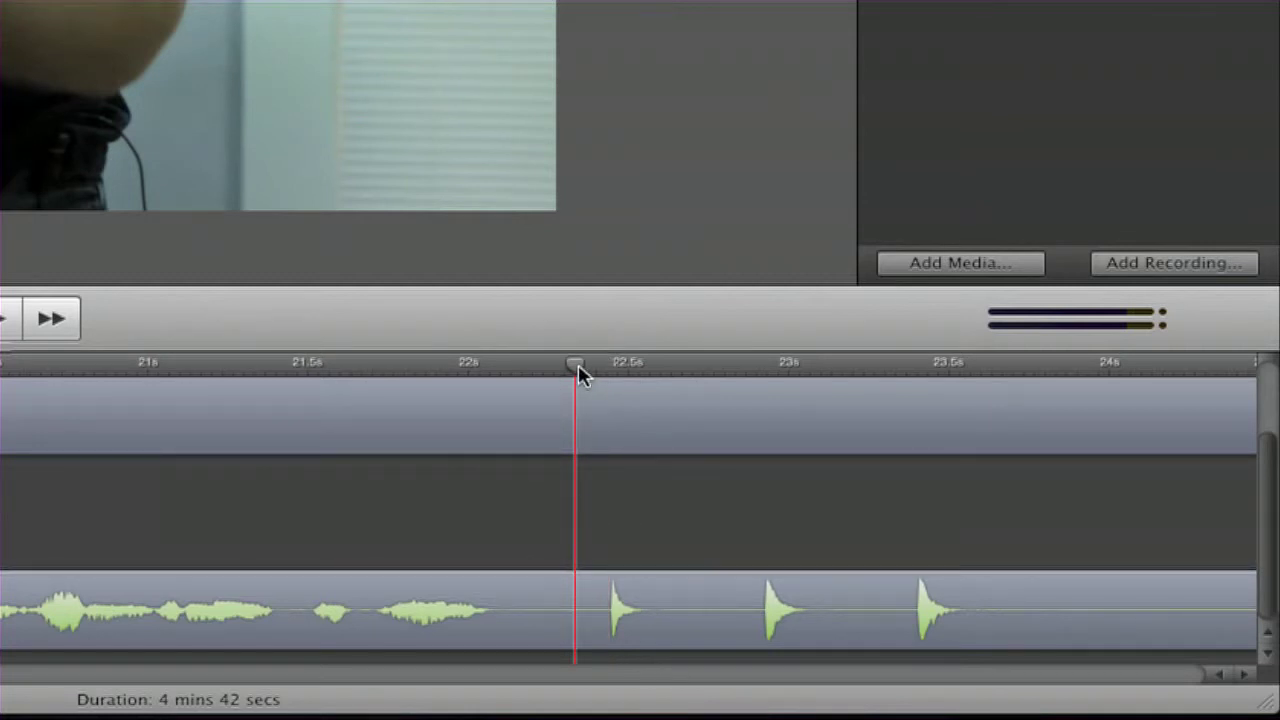
click(611, 410)
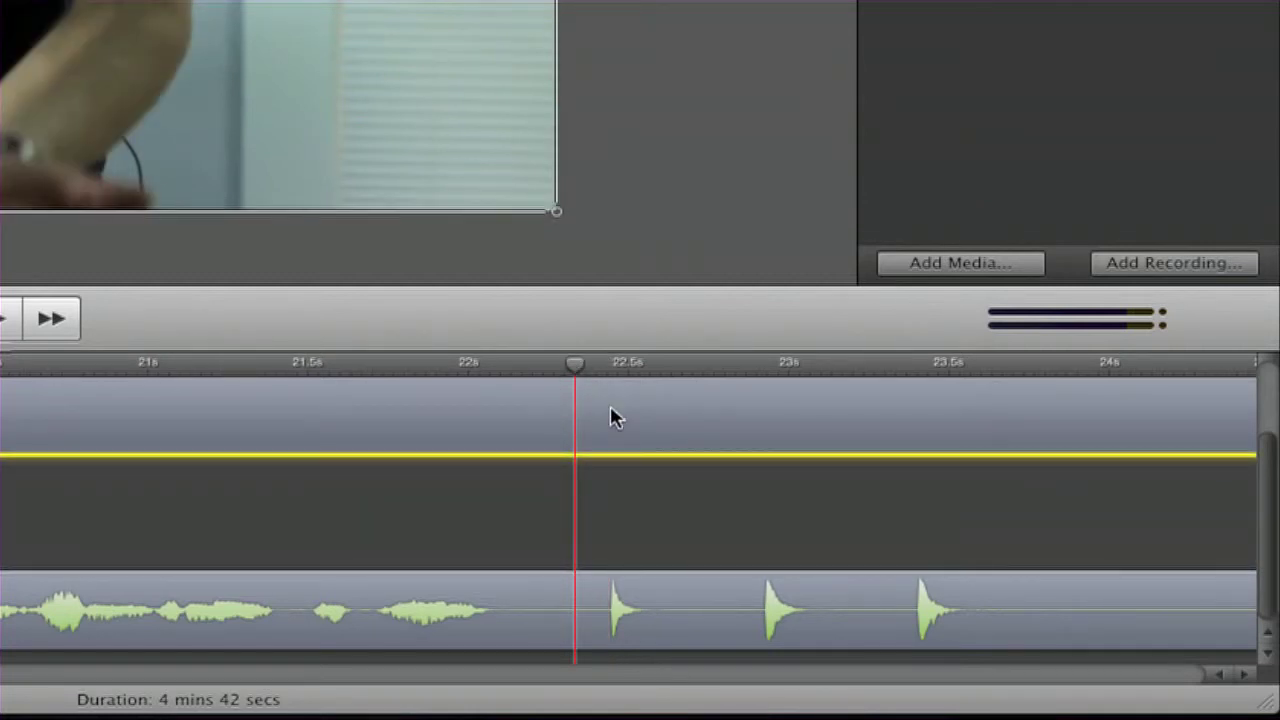
key(Escape)
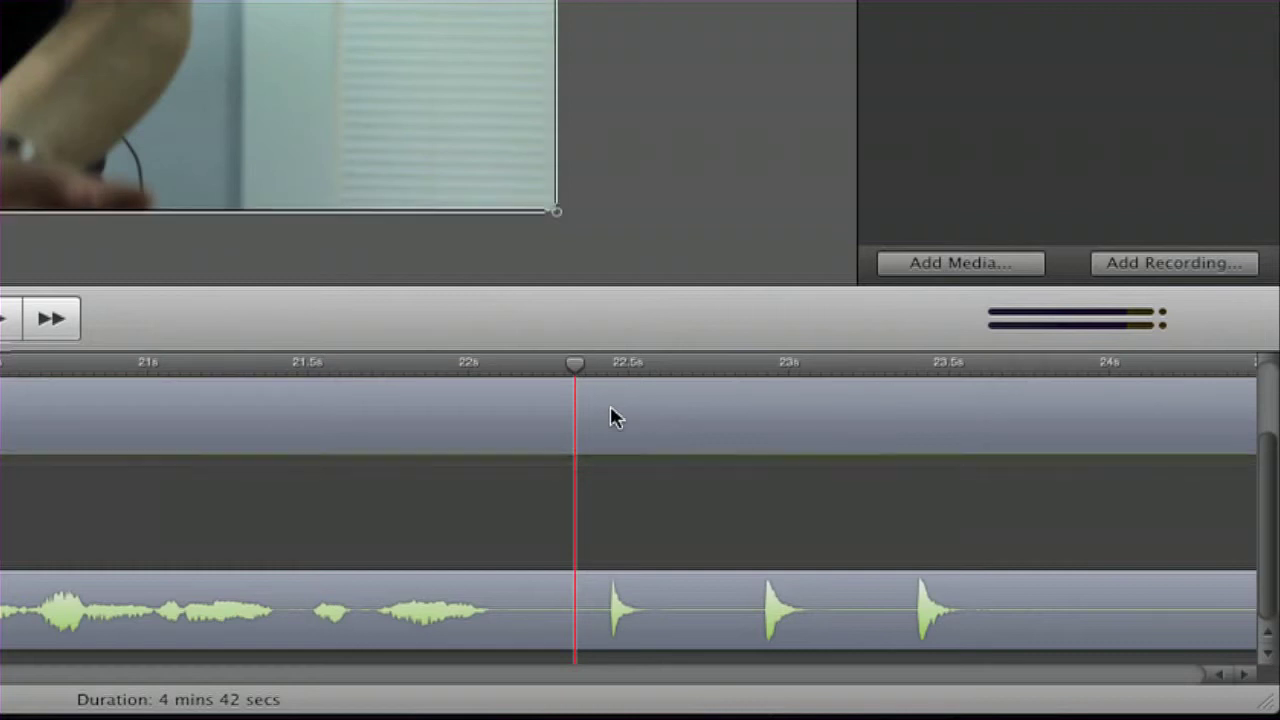
right_click(611, 410)
click(650, 541)
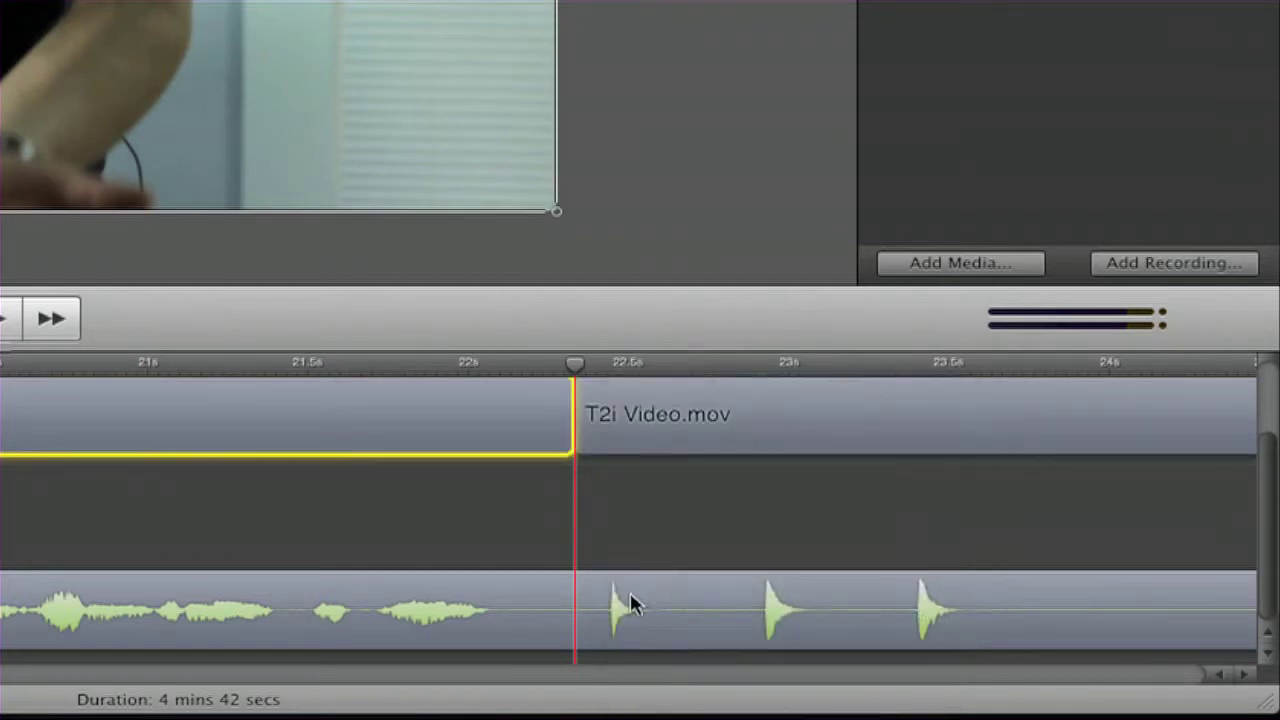
Split the Zoom Audio.wav clip at the playhead, and delete the audio and video segments before the first clap peak
right_click(630, 592)
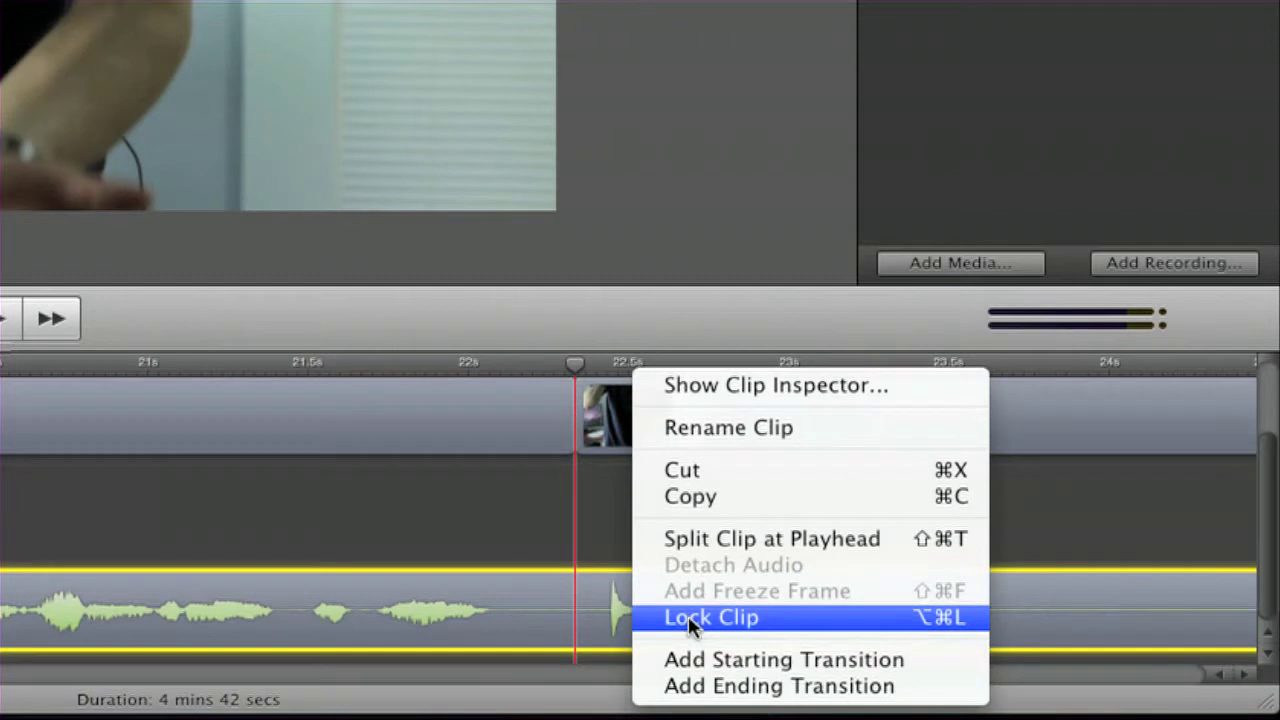
click(687, 541)
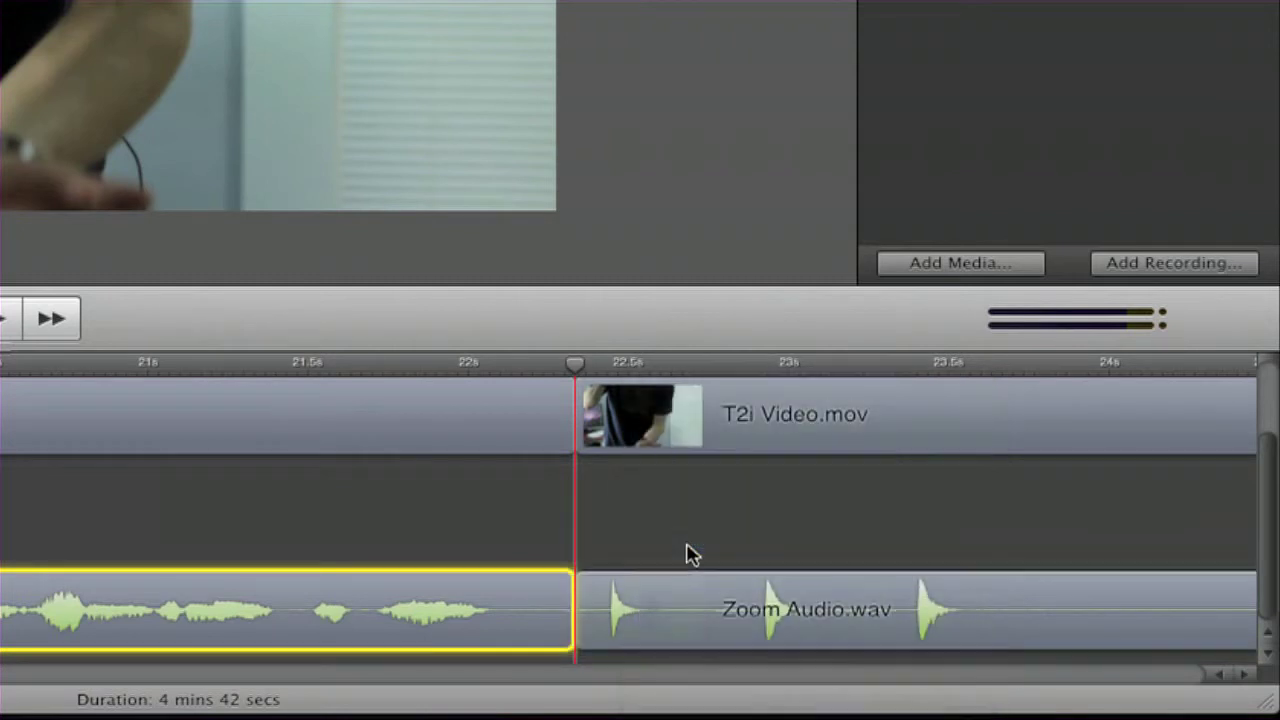
key(Delete)
click(518, 412)
key(Delete)
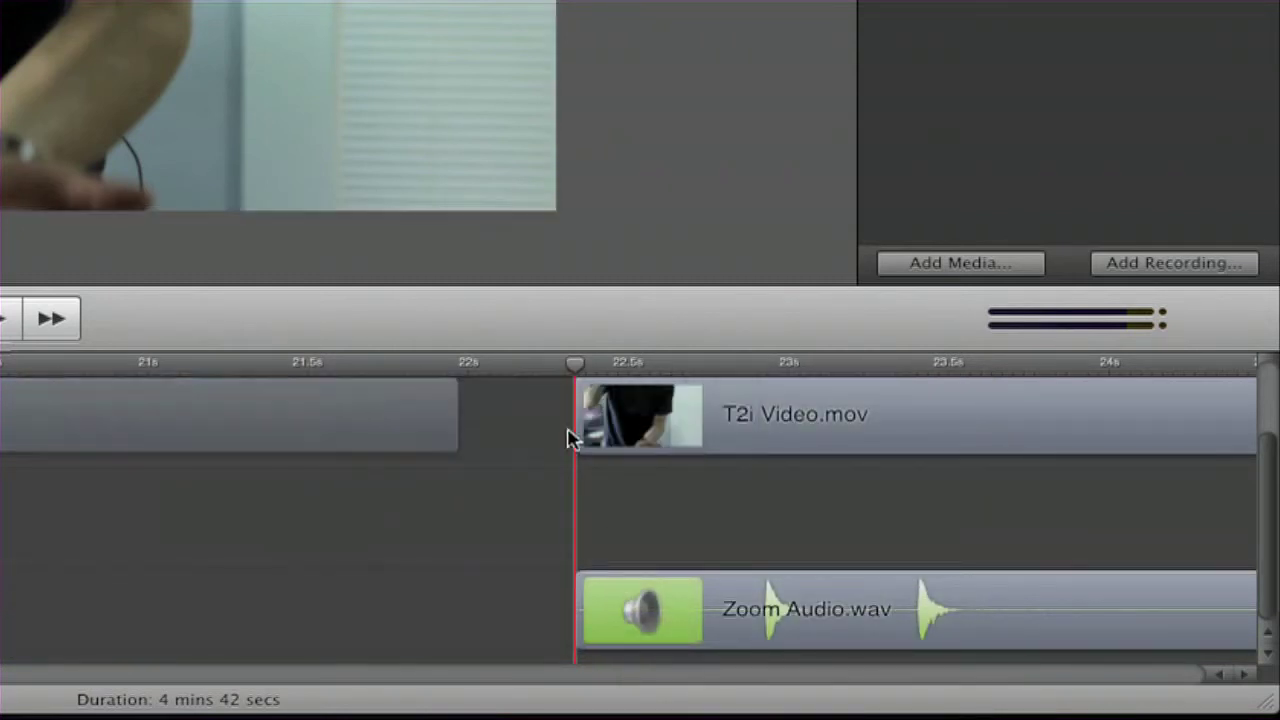
Move the remaining T2i Video.mov and Zoom Audio.wav clips together to the start of the timeline, and return the playhead to the beginning
drag(724, 418, 697, 514)
drag(497, 512, 655, 612)
drag(1060, 592, 572, 589)
scroll(221, 520, left, 3)
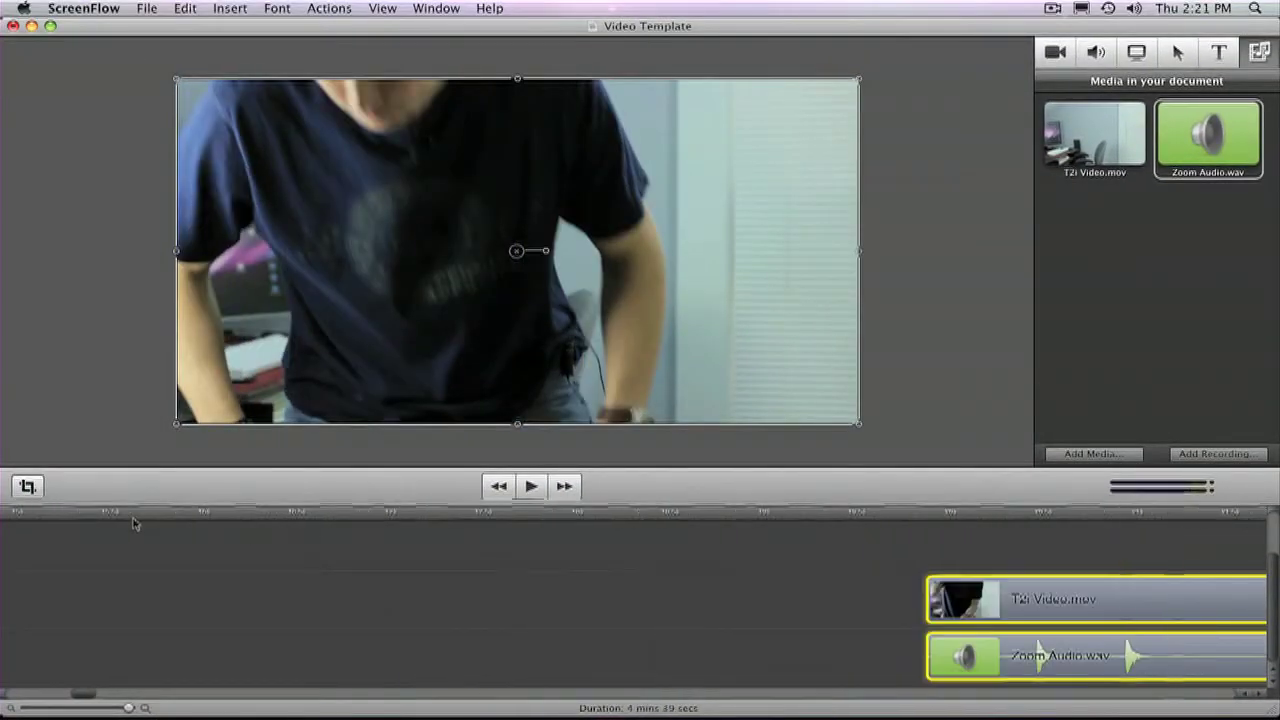
click(118, 521)
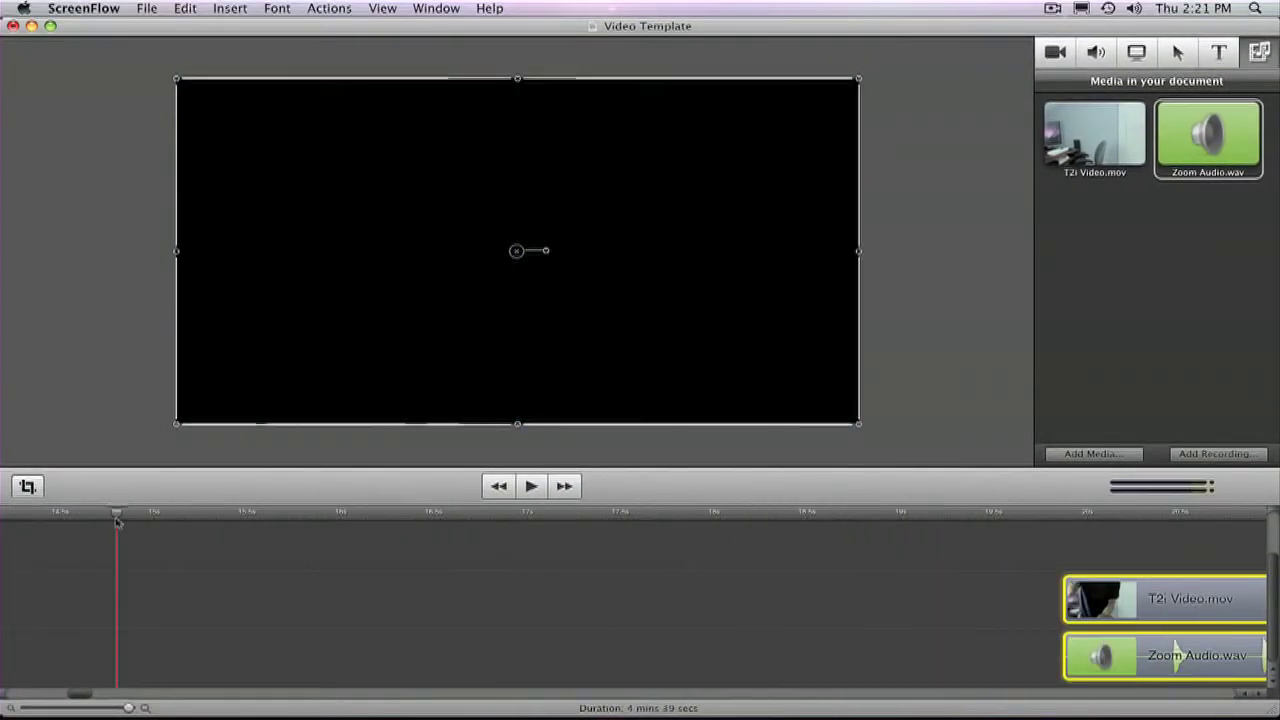
click(61, 708)
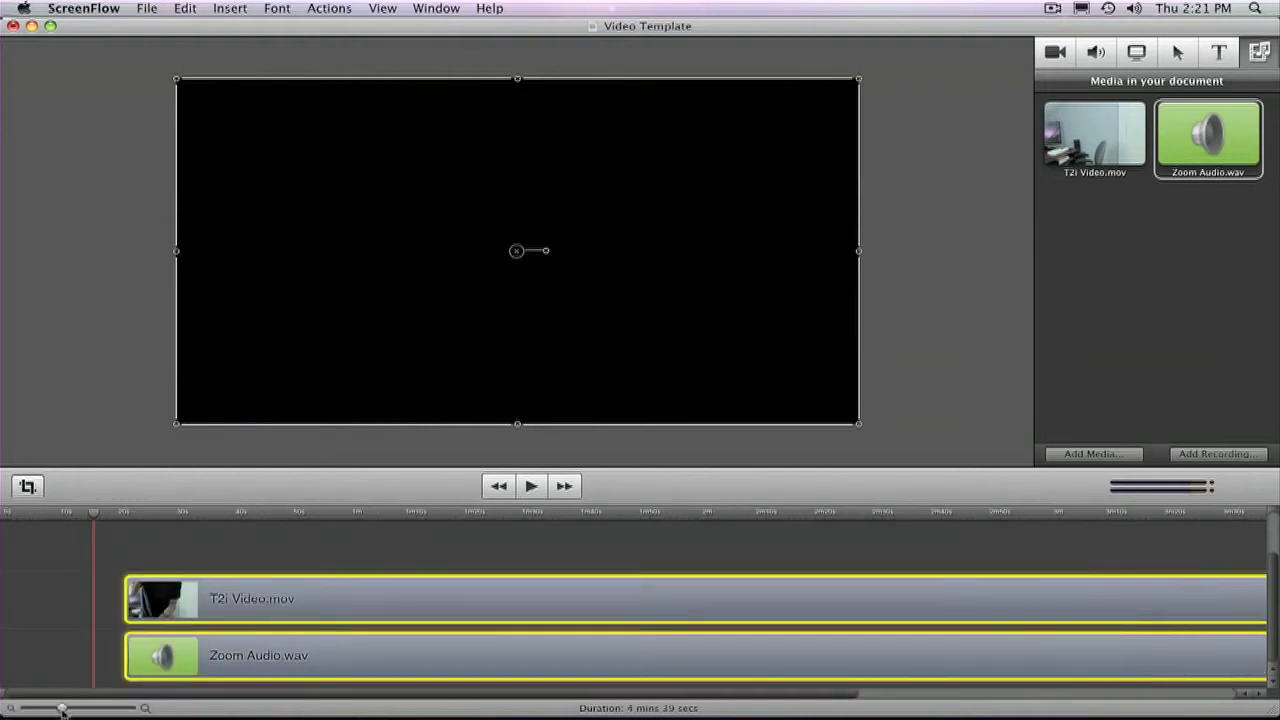
drag(350, 610, 271, 600)
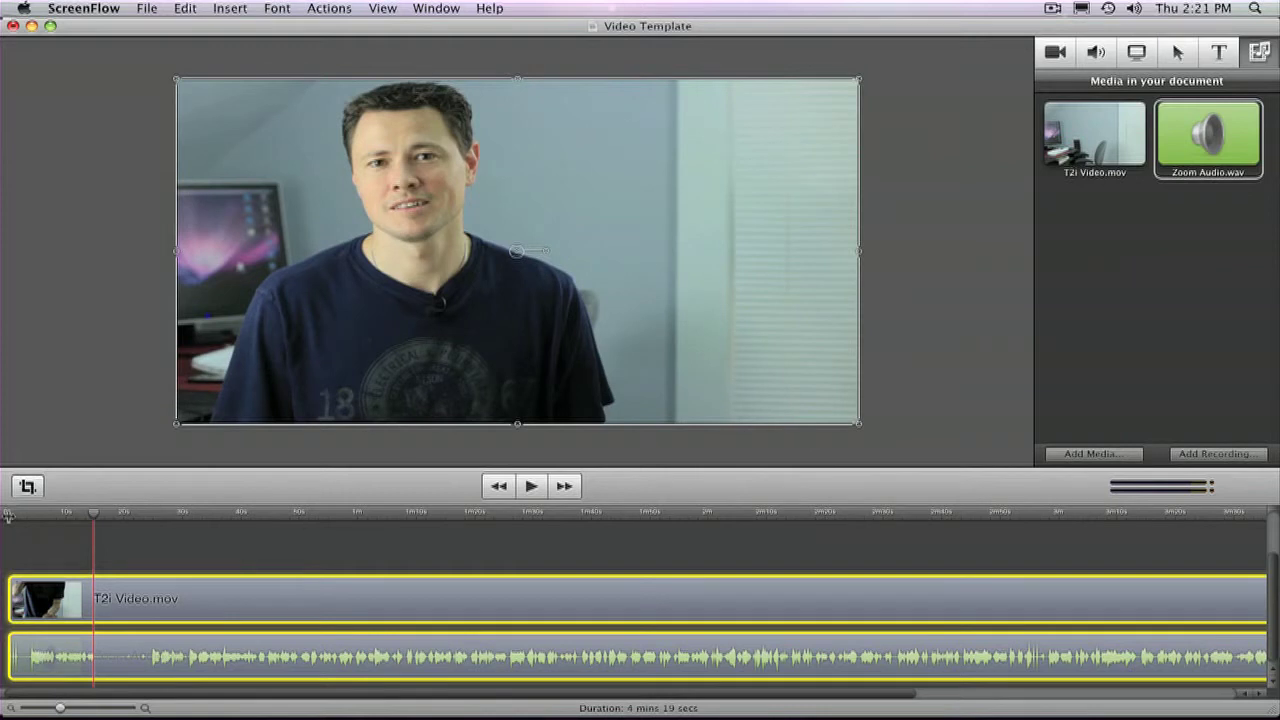
key(Home)
click(86, 566)
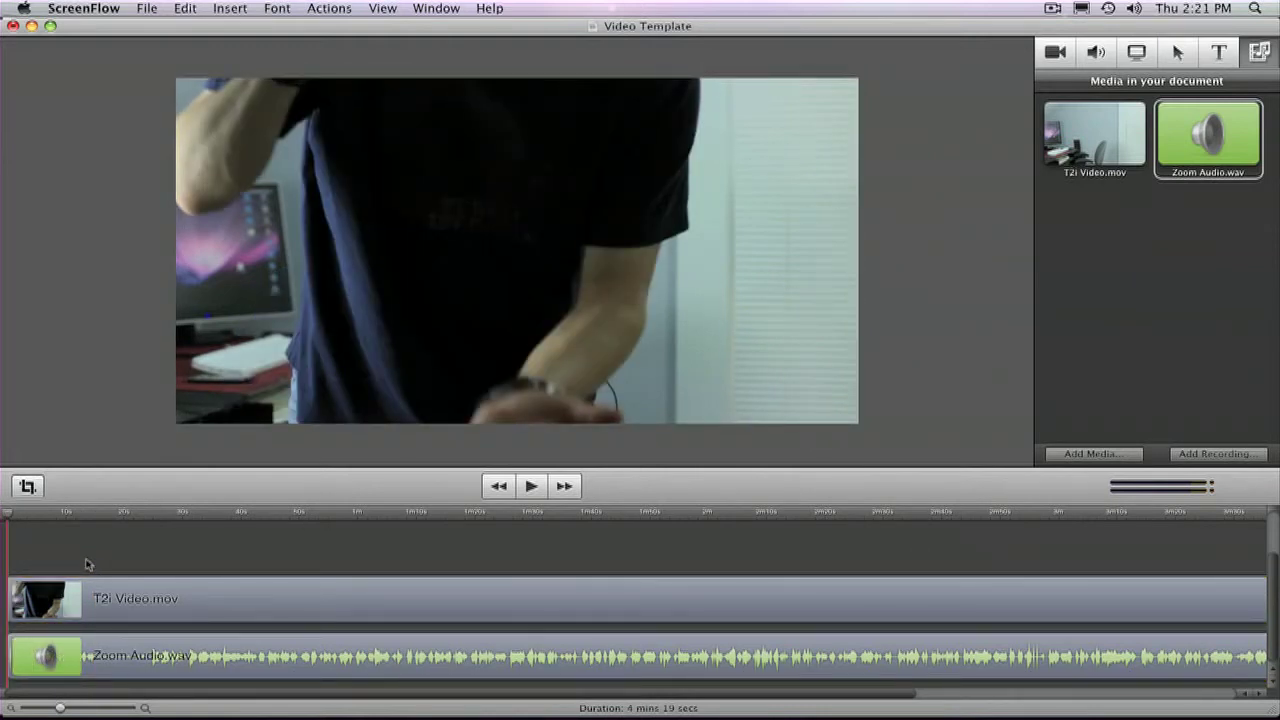
Raise the Zoom Audio.wav clip's volume to 170% and play the first 15 seconds or so to check the synced result
click(120, 666)
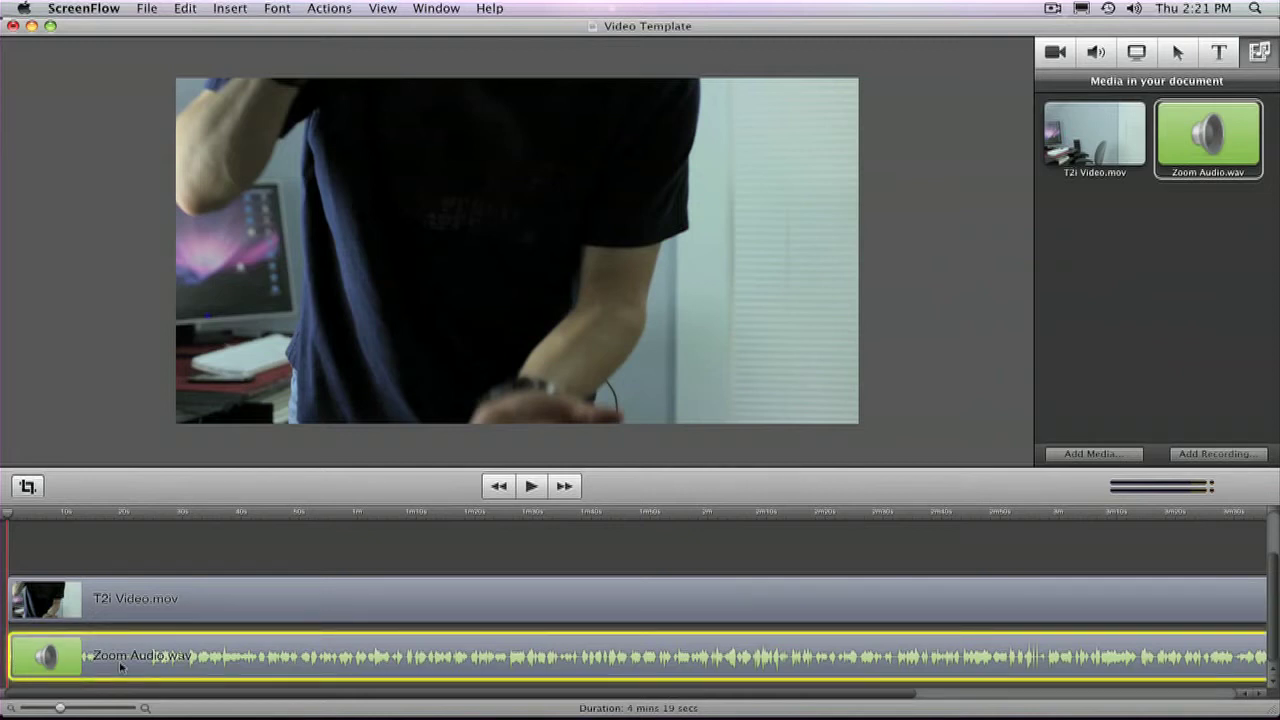
click(1096, 52)
drag(1178, 110, 1224, 121)
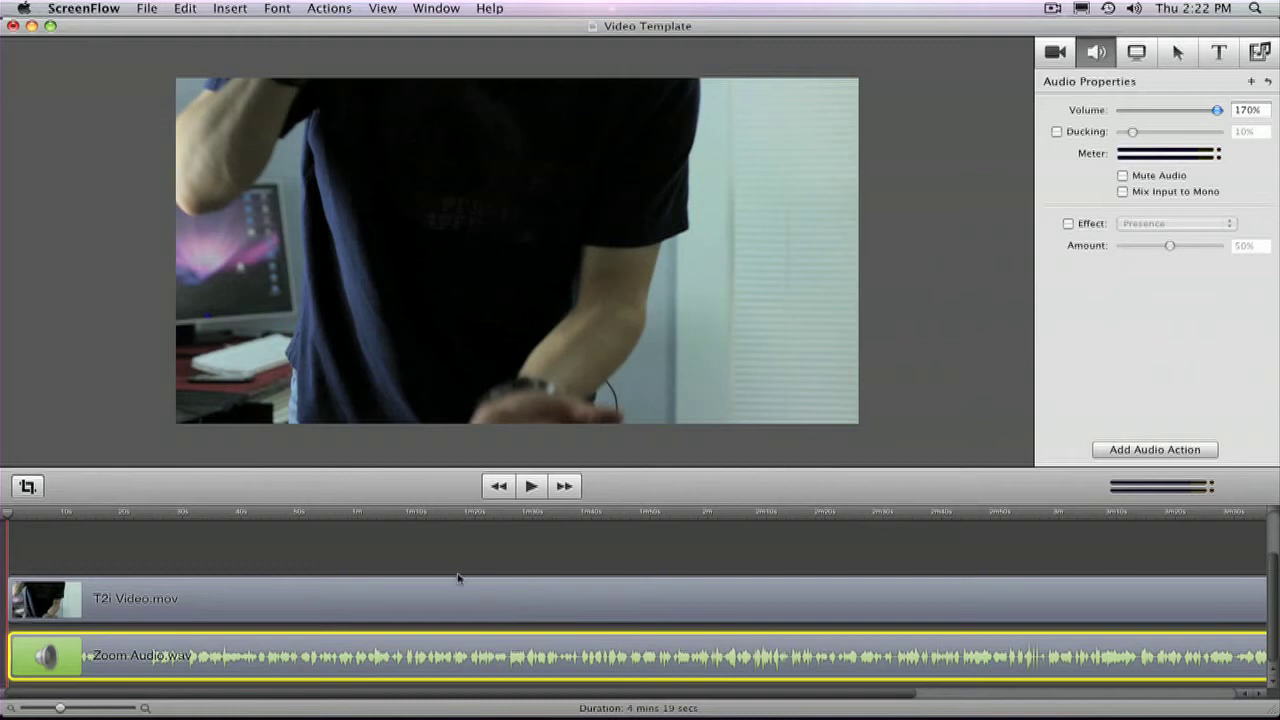
click(532, 487)
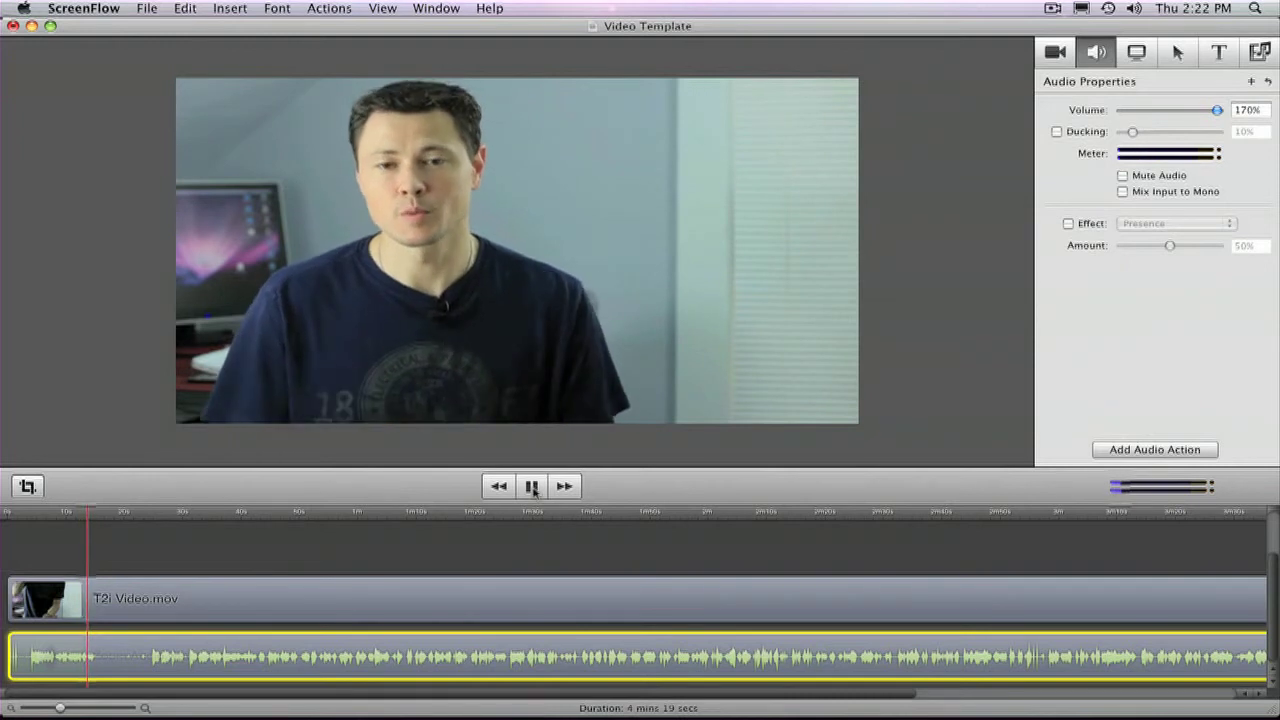
click(532, 487)
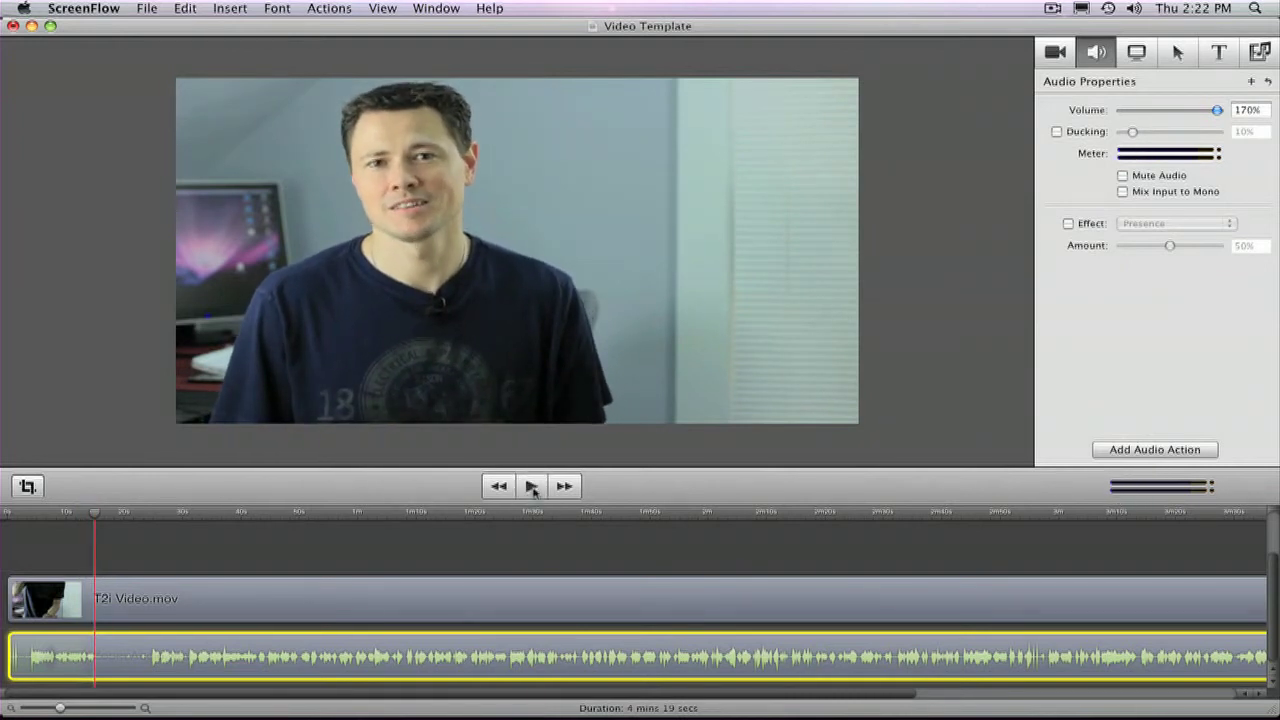